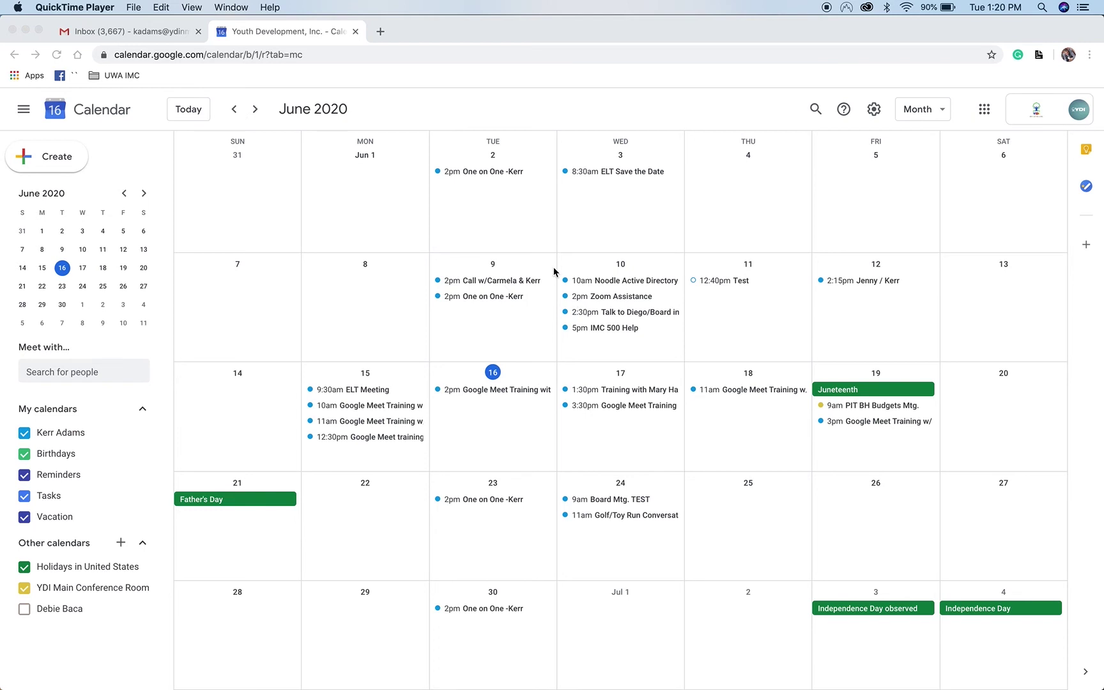
Switch to the Gmail inbox to view where Calendar sits among the Google apps, and return to the open calendar.
click(169, 38)
click(169, 38)
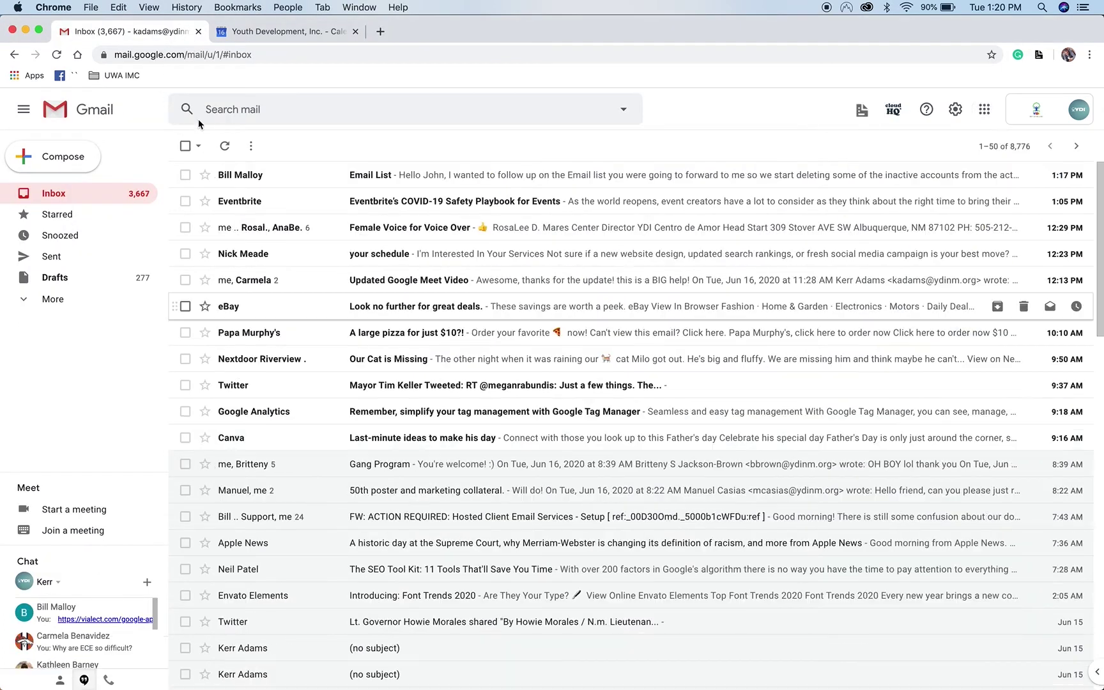
click(987, 117)
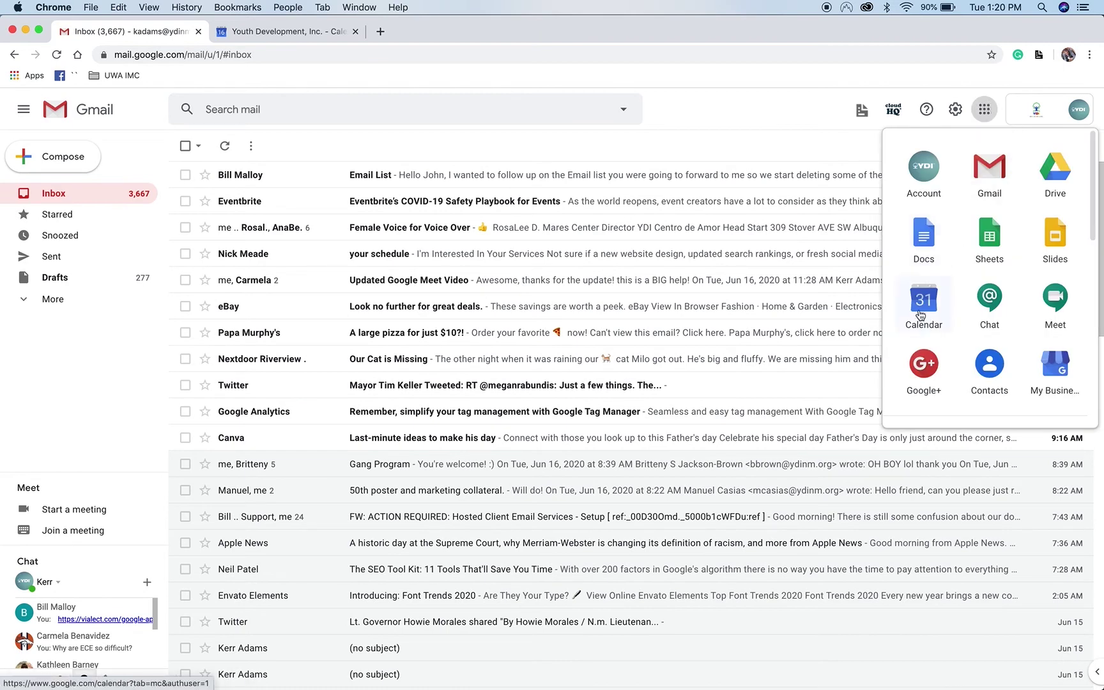
click(289, 35)
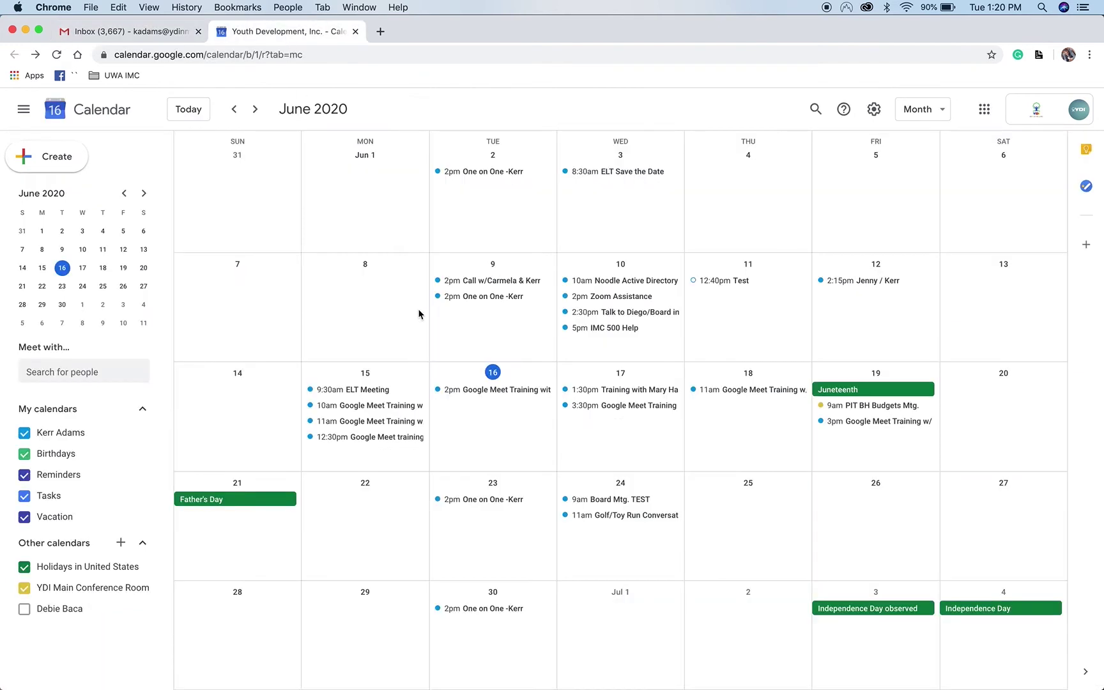
Create a new calendar event with the full set of options and title it "Google Meet Demo".
click(70, 159)
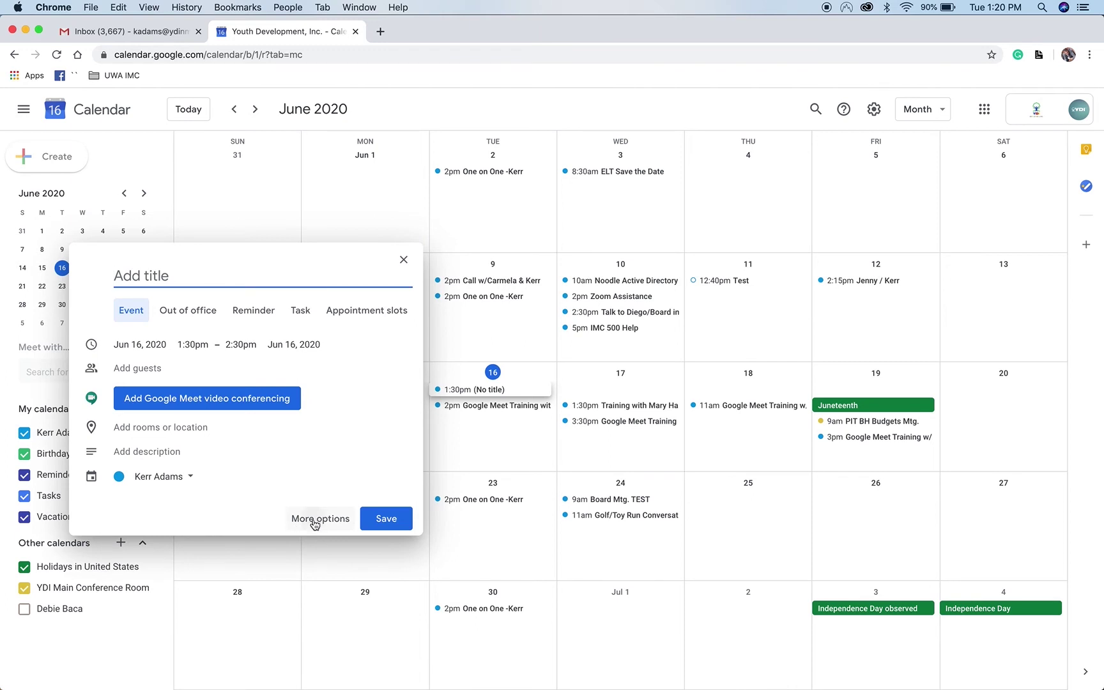
click(315, 521)
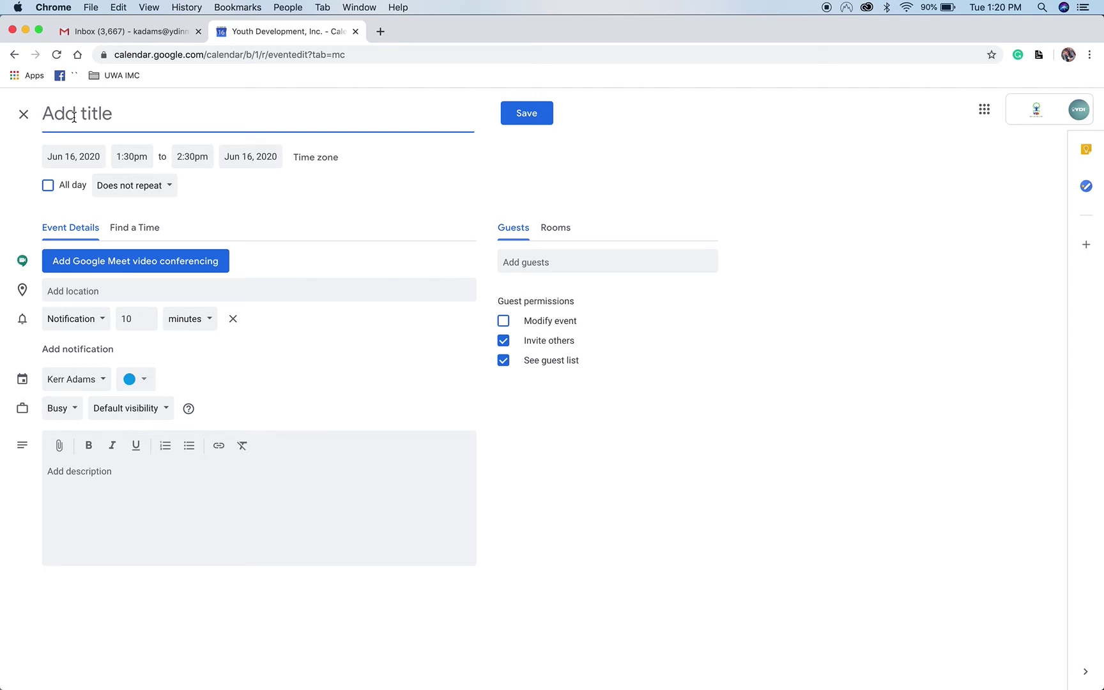
text(Google M)
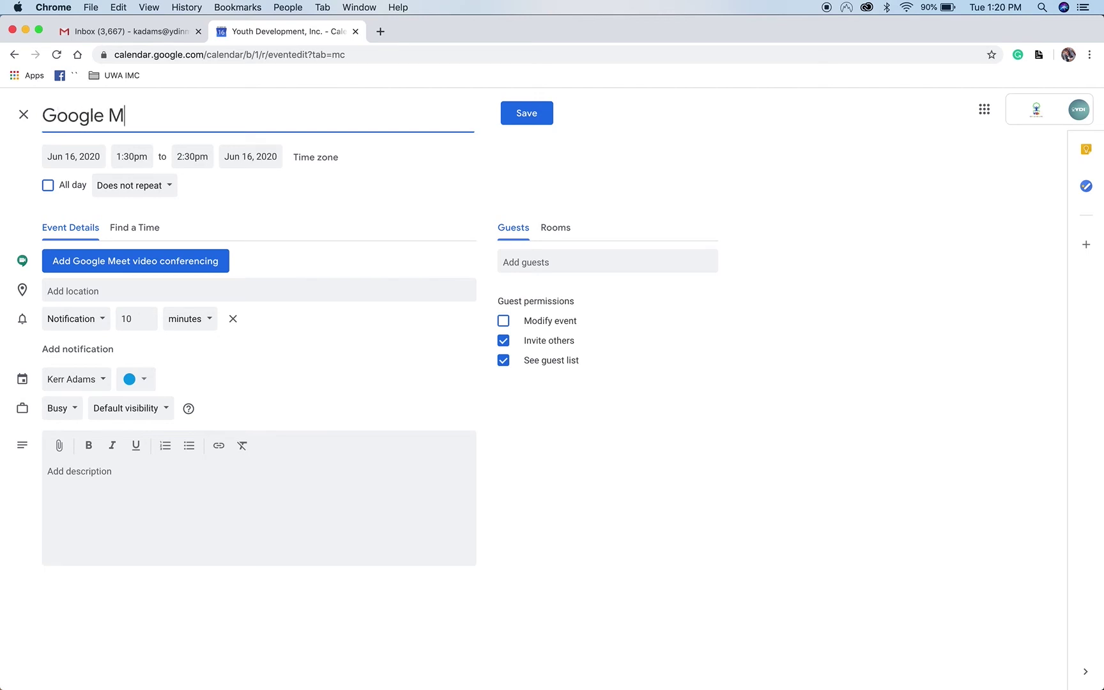
text(eet Demo)
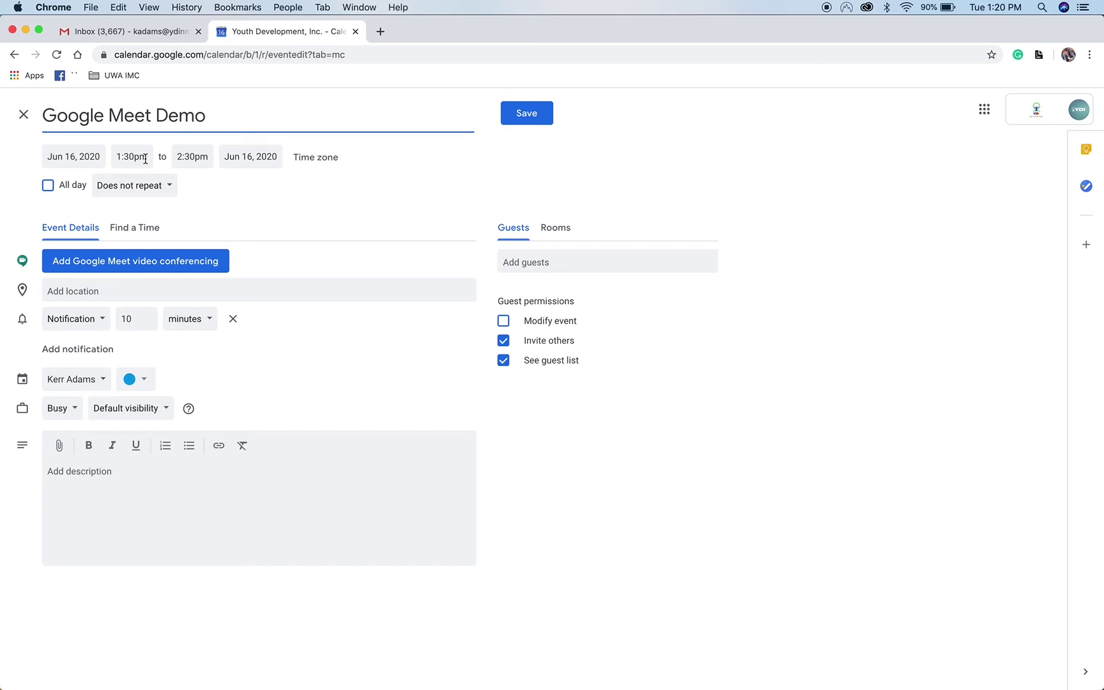
Make the event last all day and add Google Meet video conferencing to it.
click(145, 159)
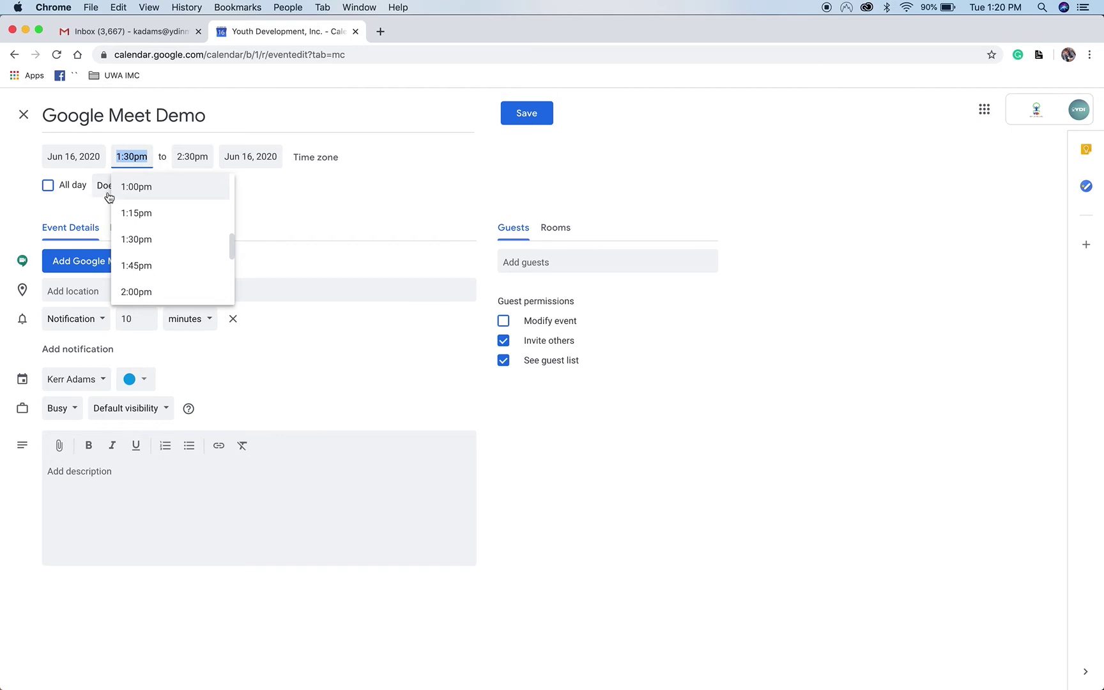
click(314, 186)
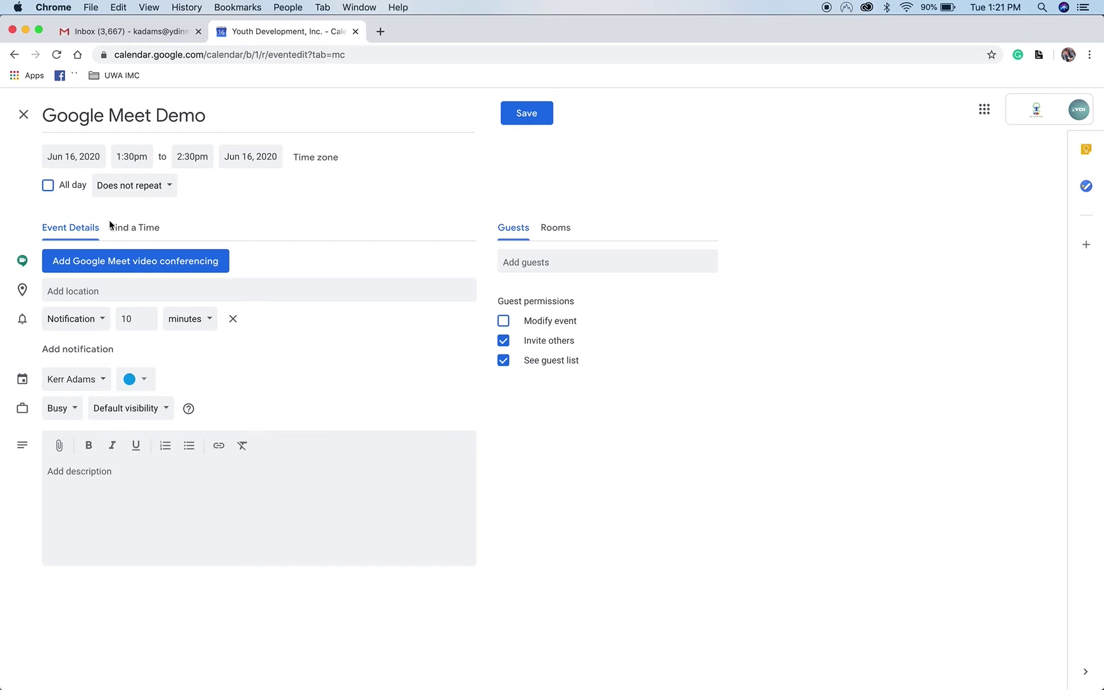
click(48, 186)
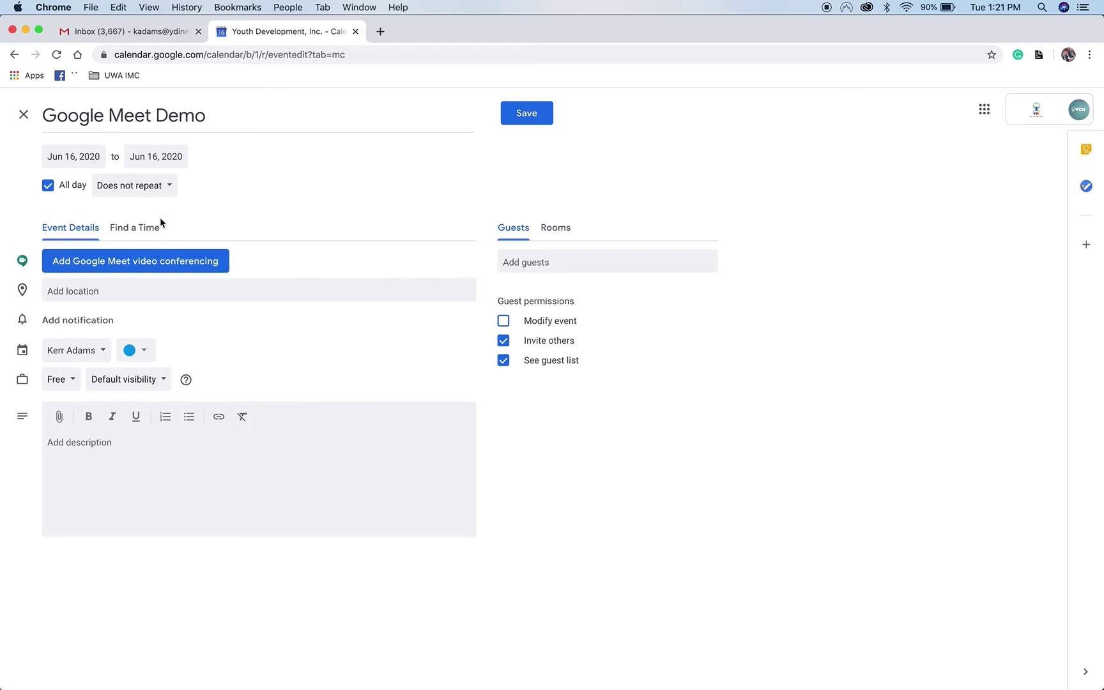
click(124, 269)
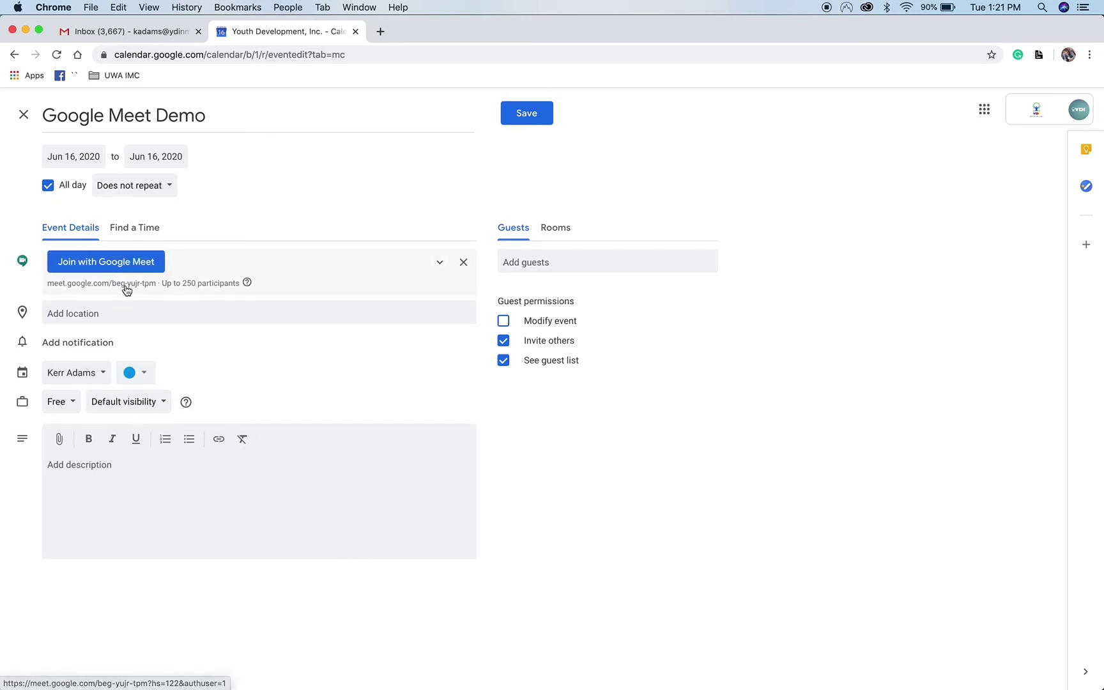
Add two guests to the event: a colleague's organization account and the same person's external Gmail account.
click(524, 262)
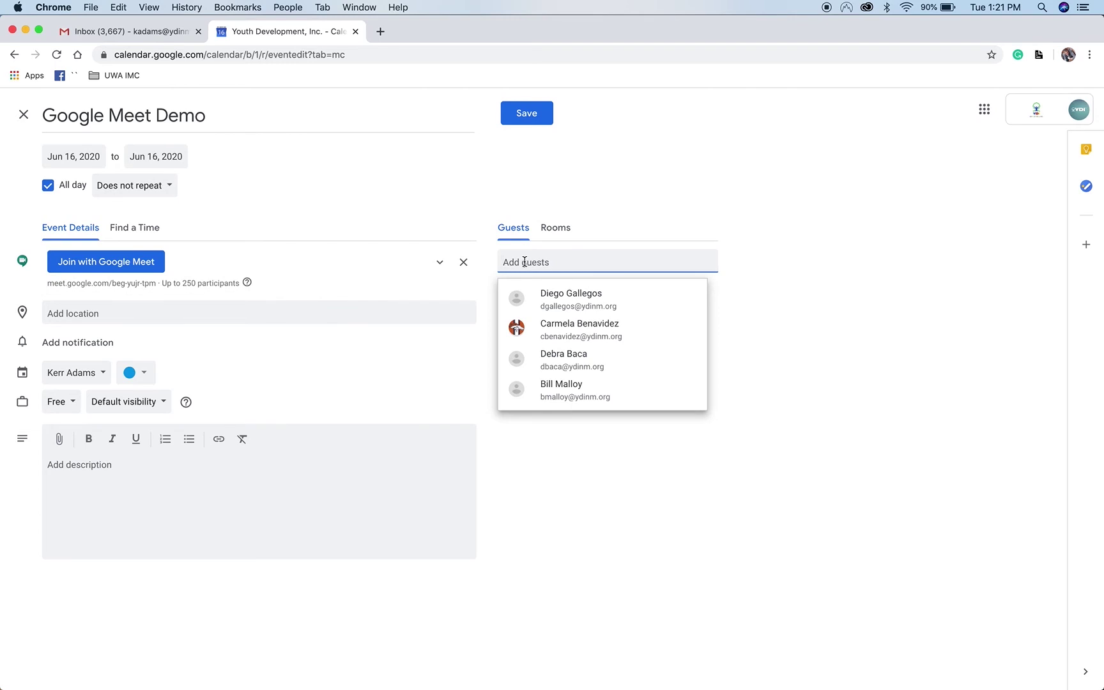
text(Kath)
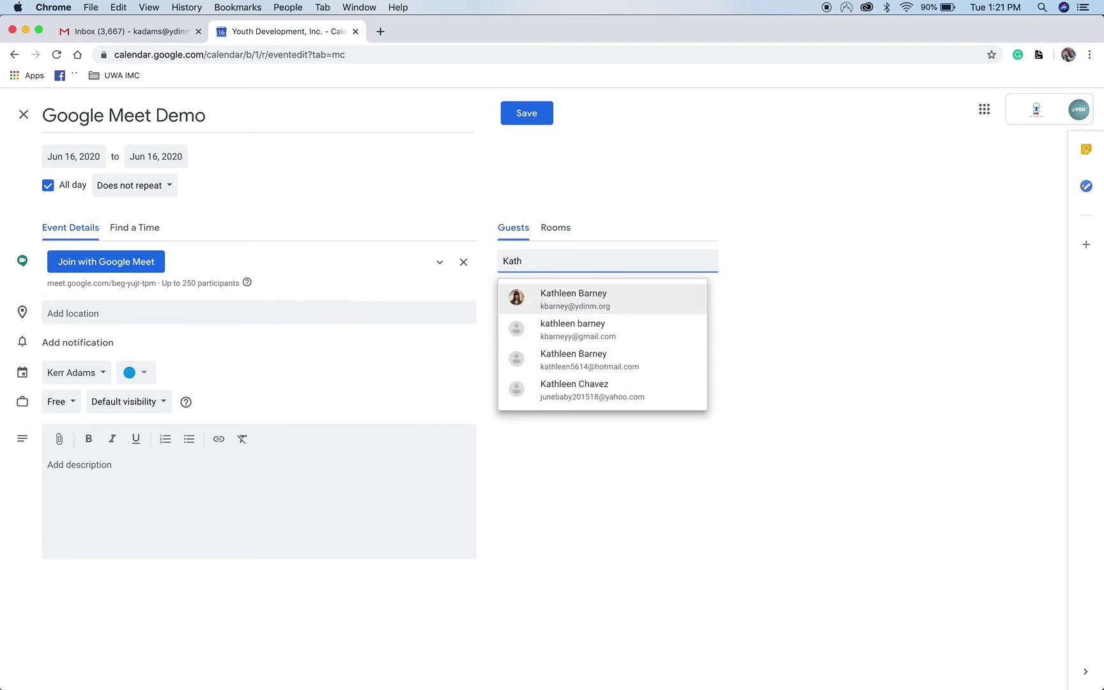
click(578, 299)
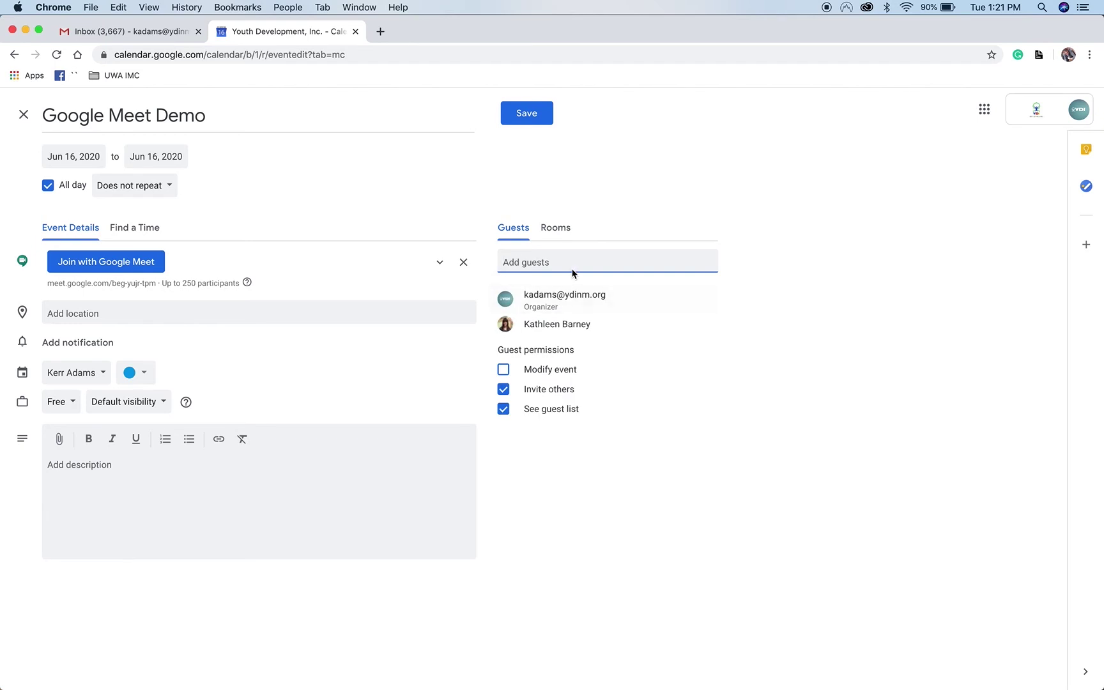
text(Kathleen)
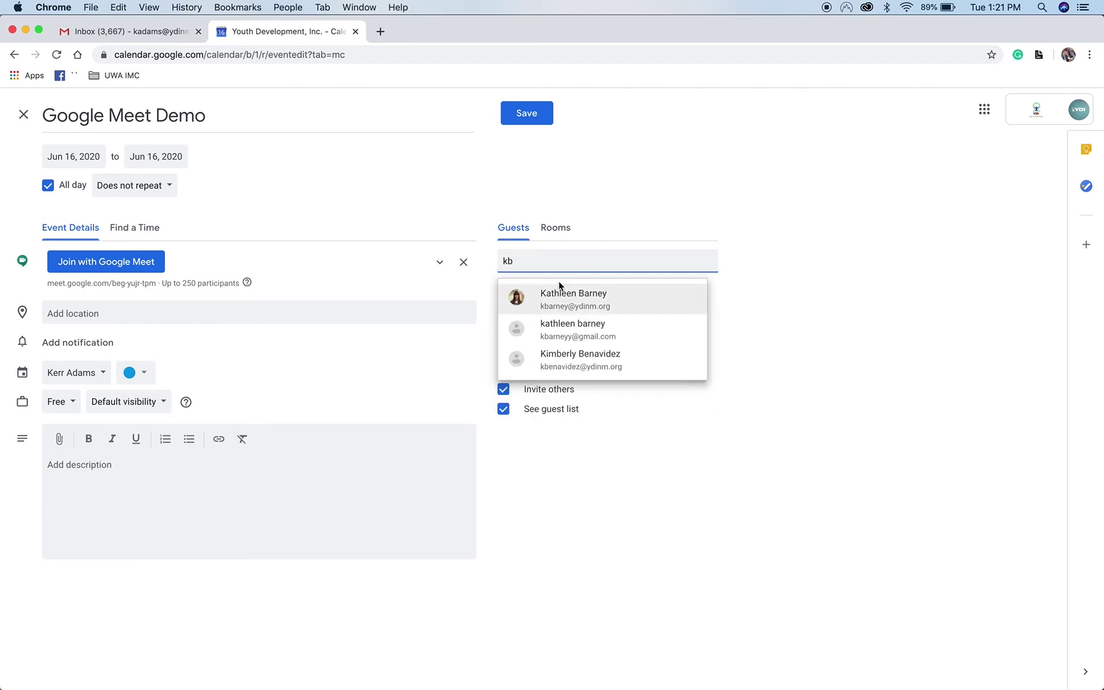
click(575, 323)
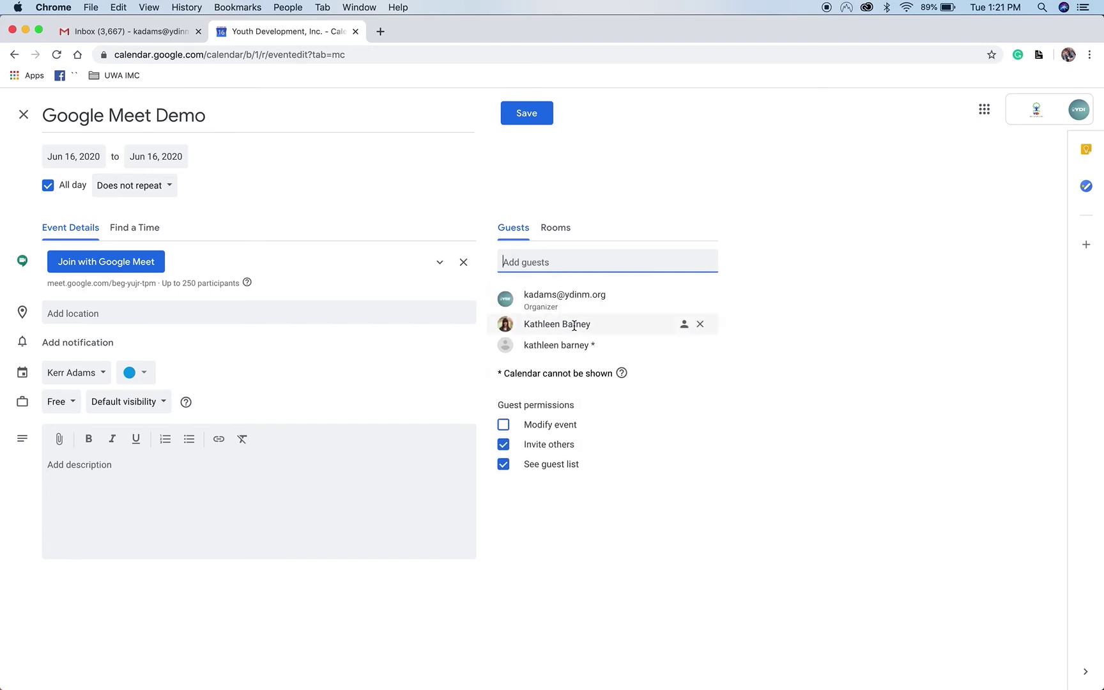
mouse_move(574, 326)
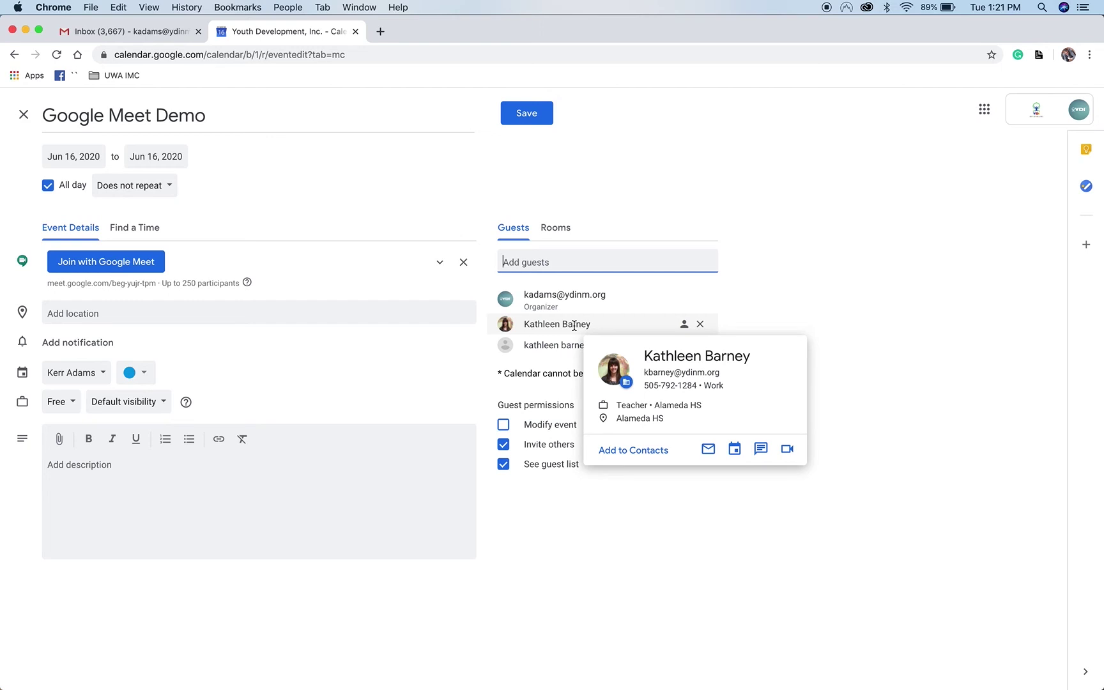
Enter the description "Google Meet Trainings." and attach the Sandia shuttle .gpx file, uploading it from the Downloads folder.
click(144, 479)
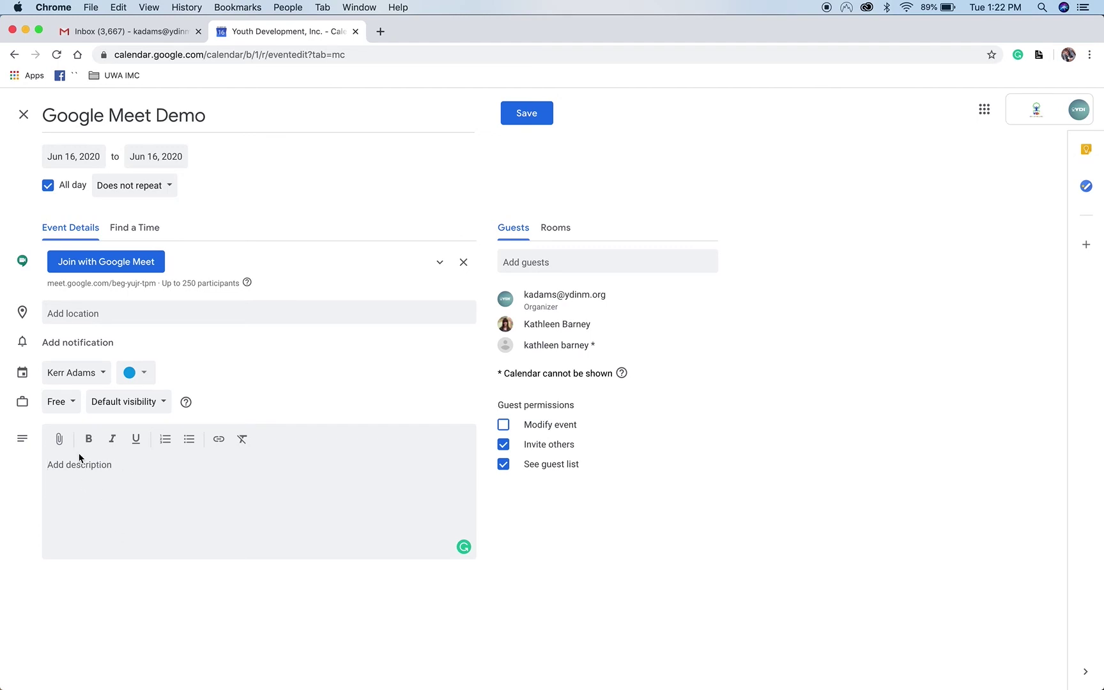
text(Google Meet Trainings.)
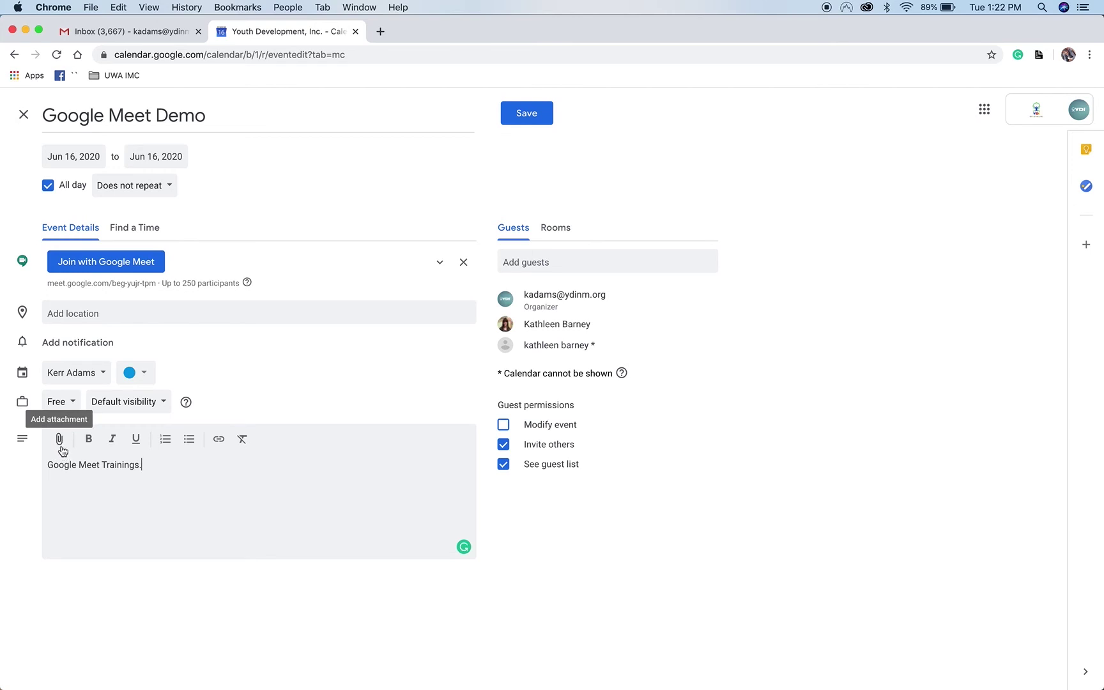
click(60, 440)
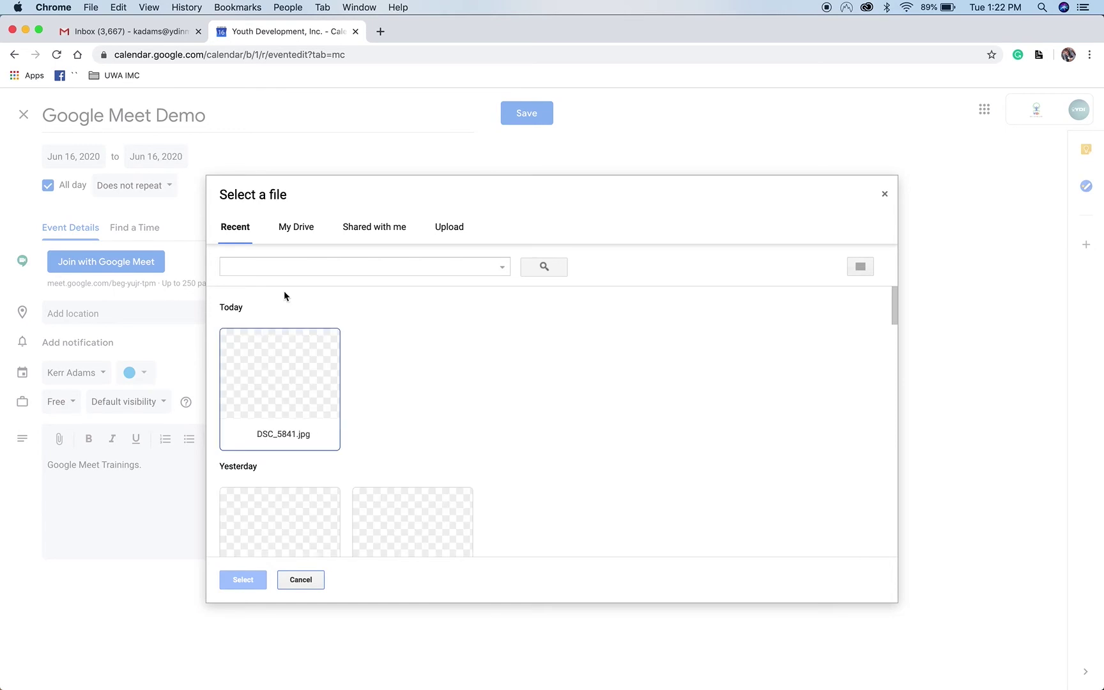
scroll(327, 449, down, 3)
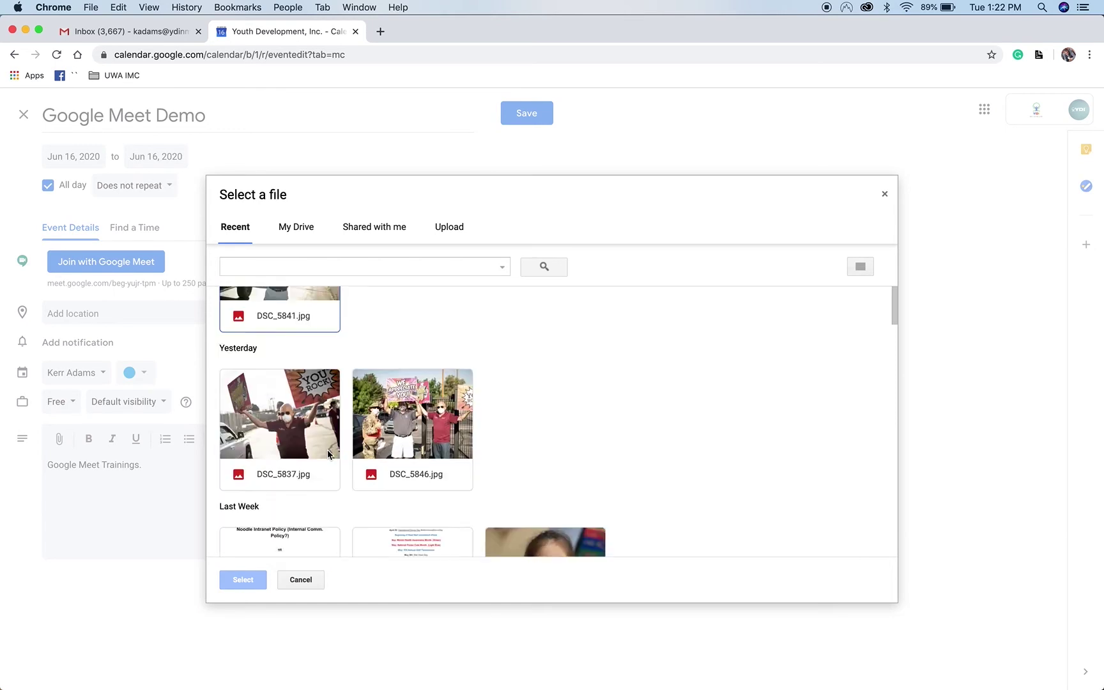
scroll(327, 449, down, 1)
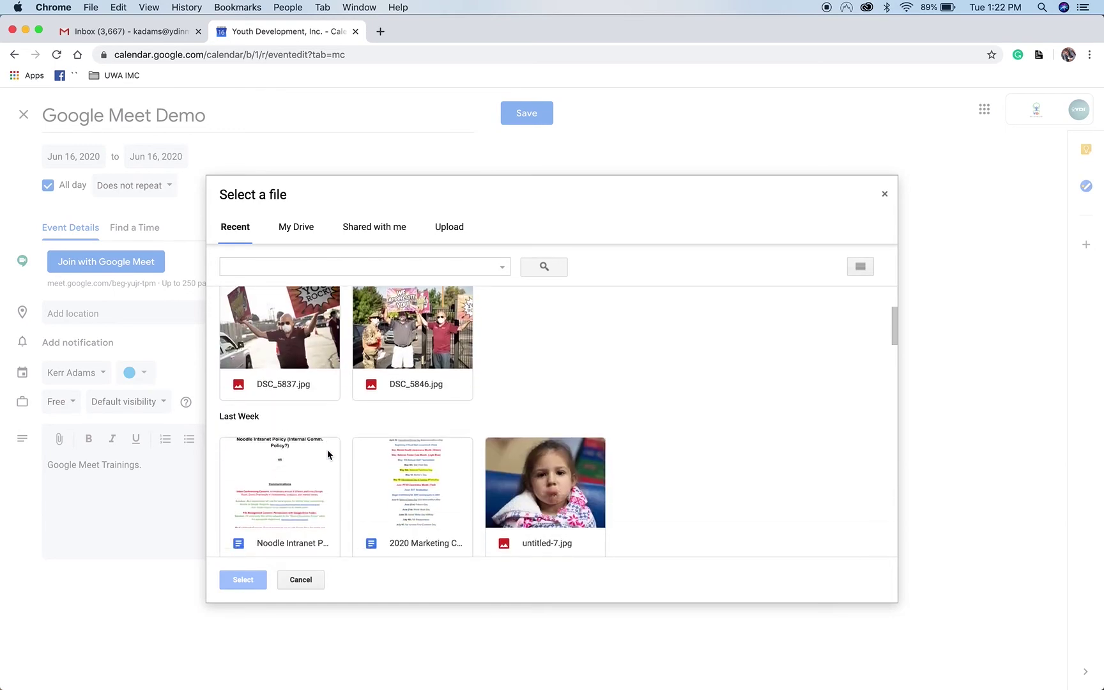
scroll(327, 451, up, 2)
scroll(327, 469, up, 2)
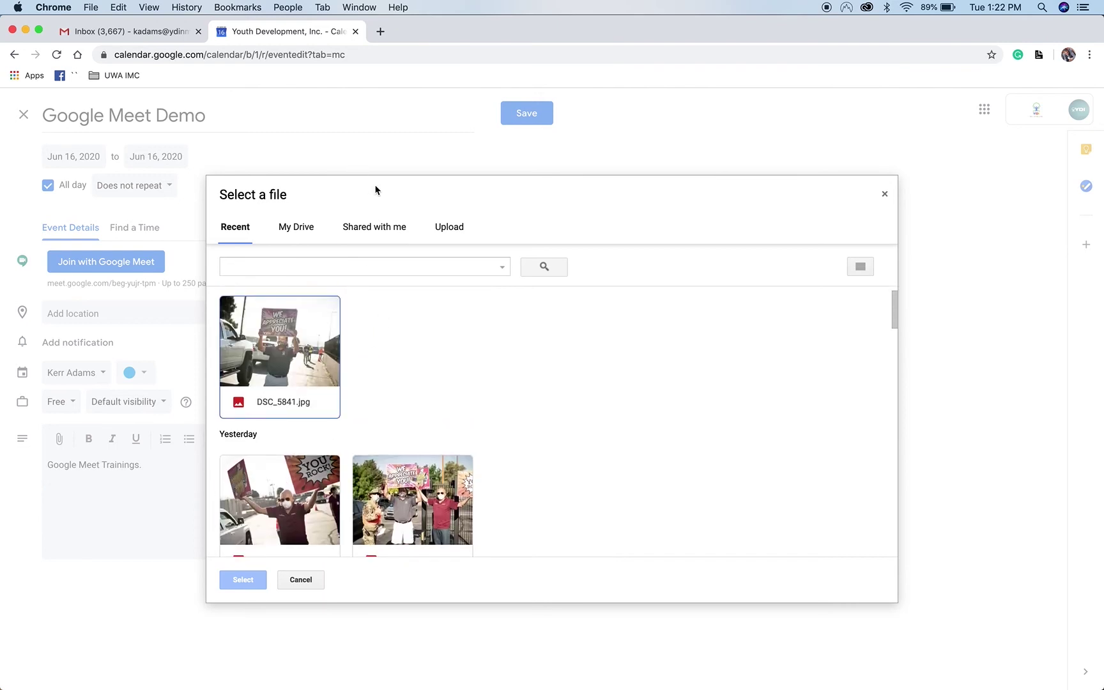
click(448, 223)
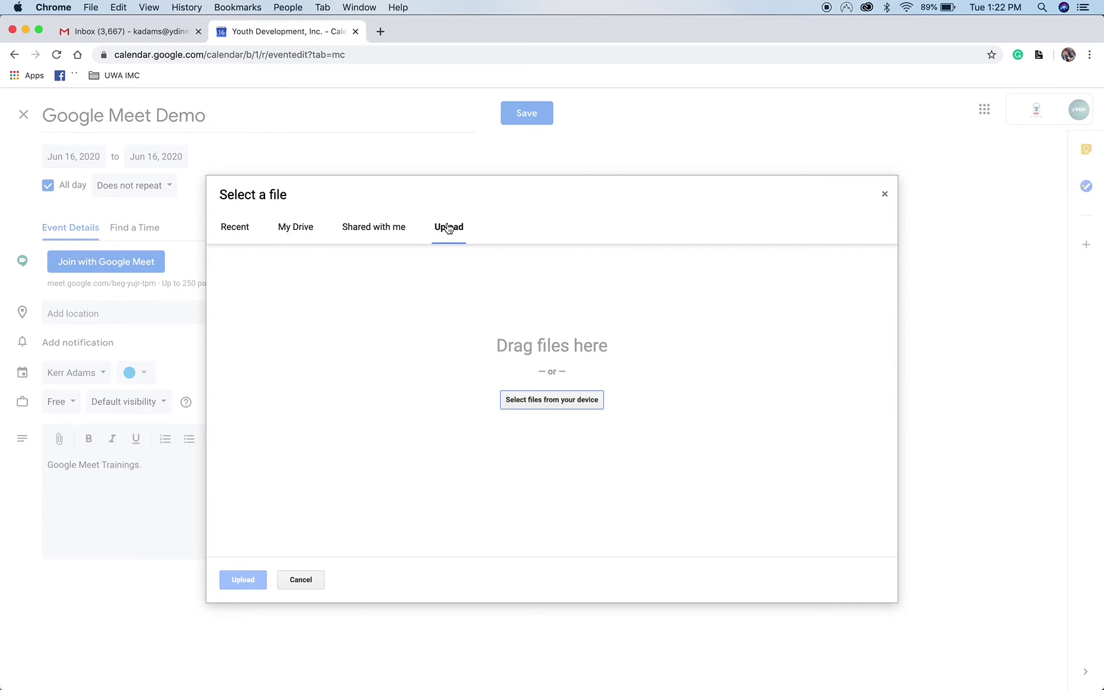
click(528, 407)
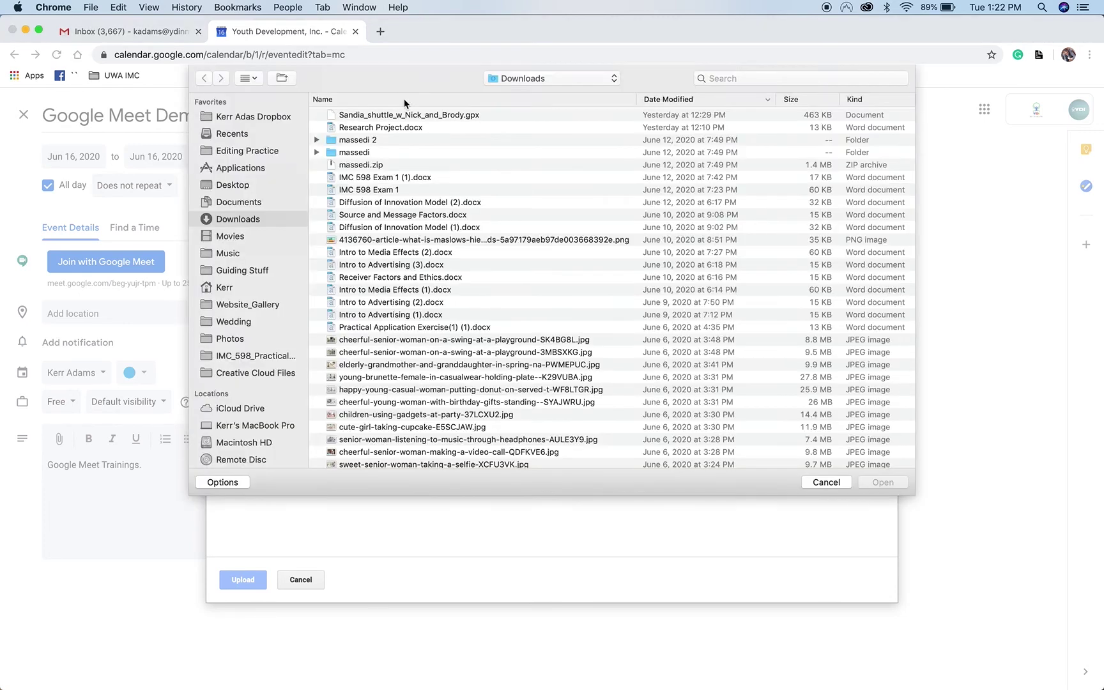
click(397, 118)
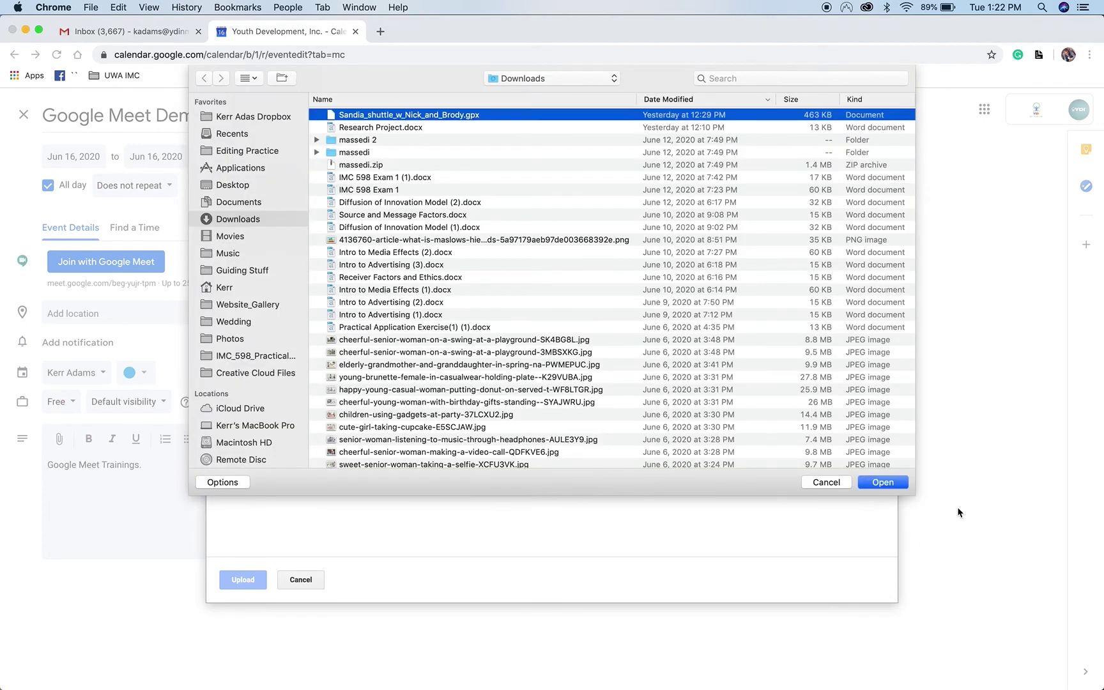
click(882, 482)
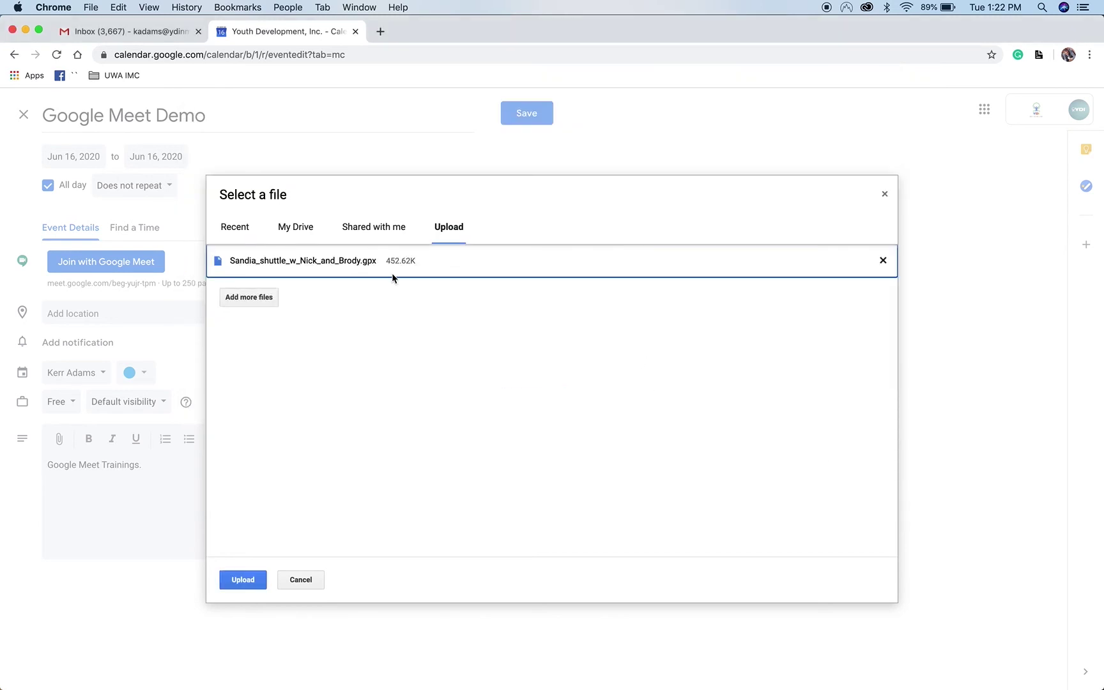
click(244, 581)
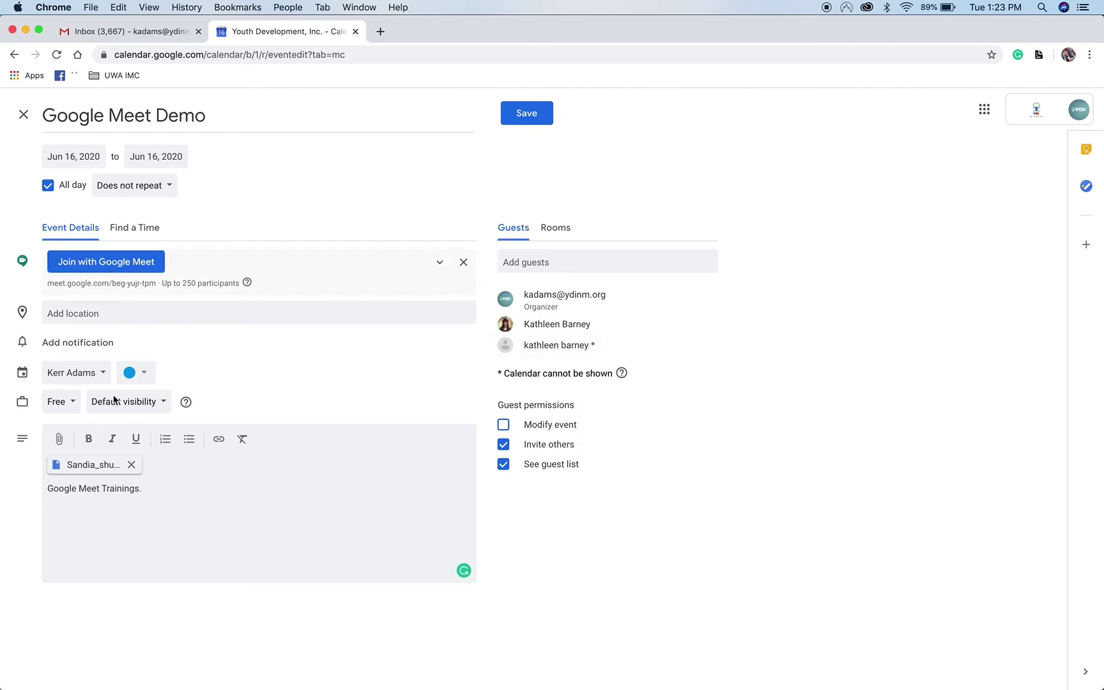
Save the event, choosing to send invitation emails and to invite the guest from outside the organization.
click(527, 115)
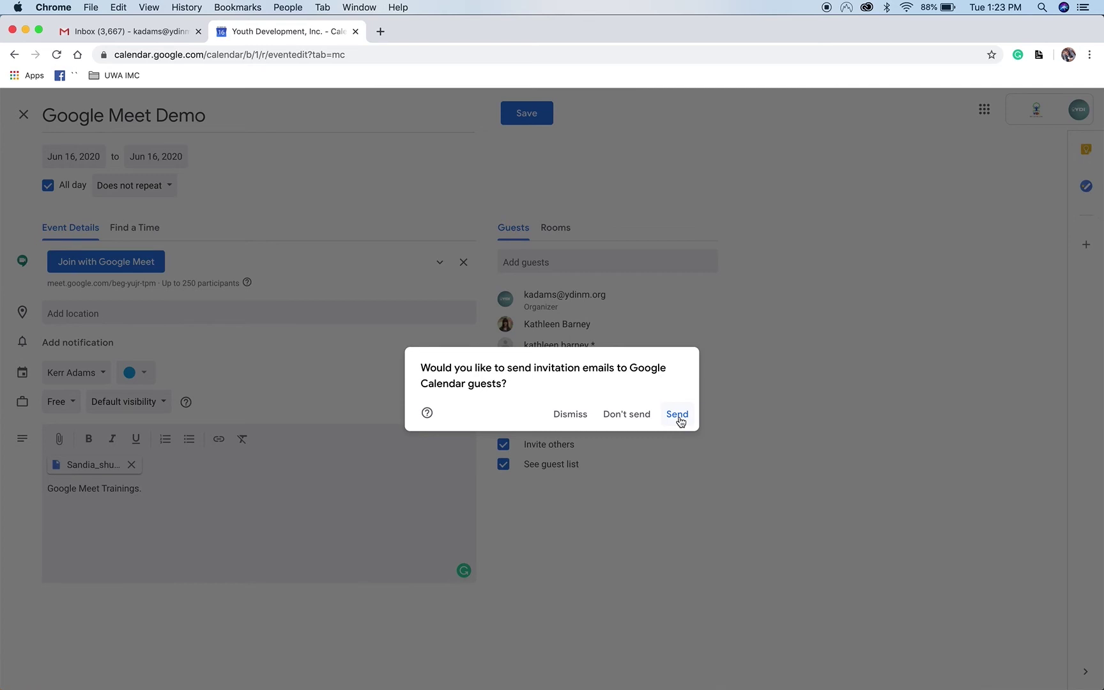
click(677, 415)
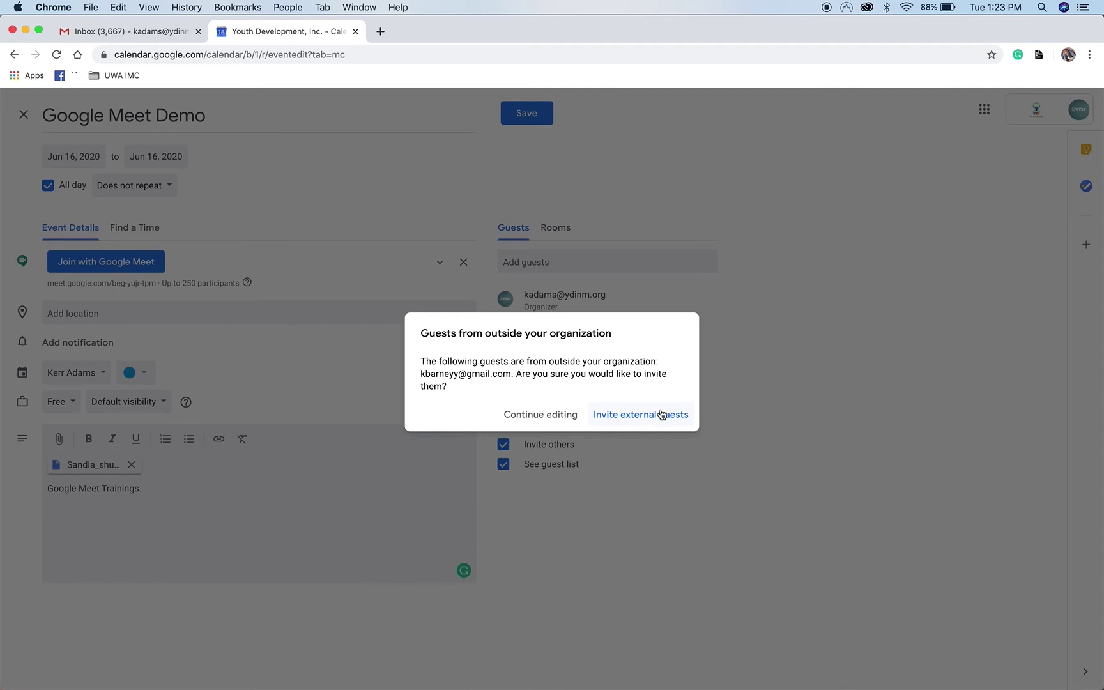
click(662, 415)
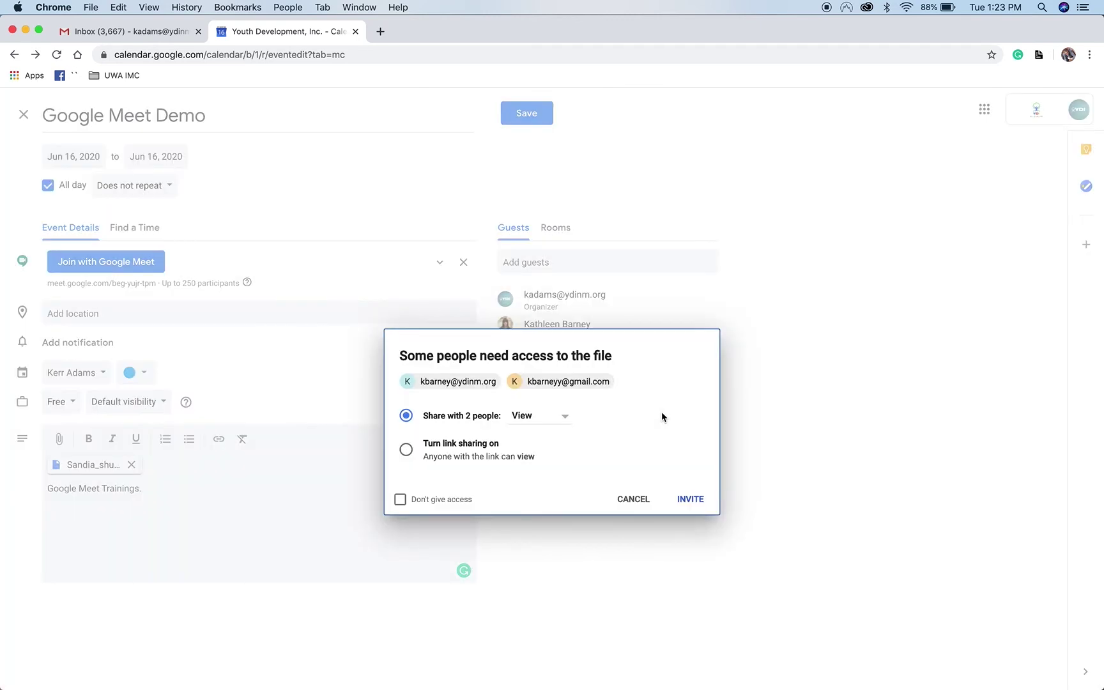
Set the two guests' access to the attached file to Edit.
click(553, 417)
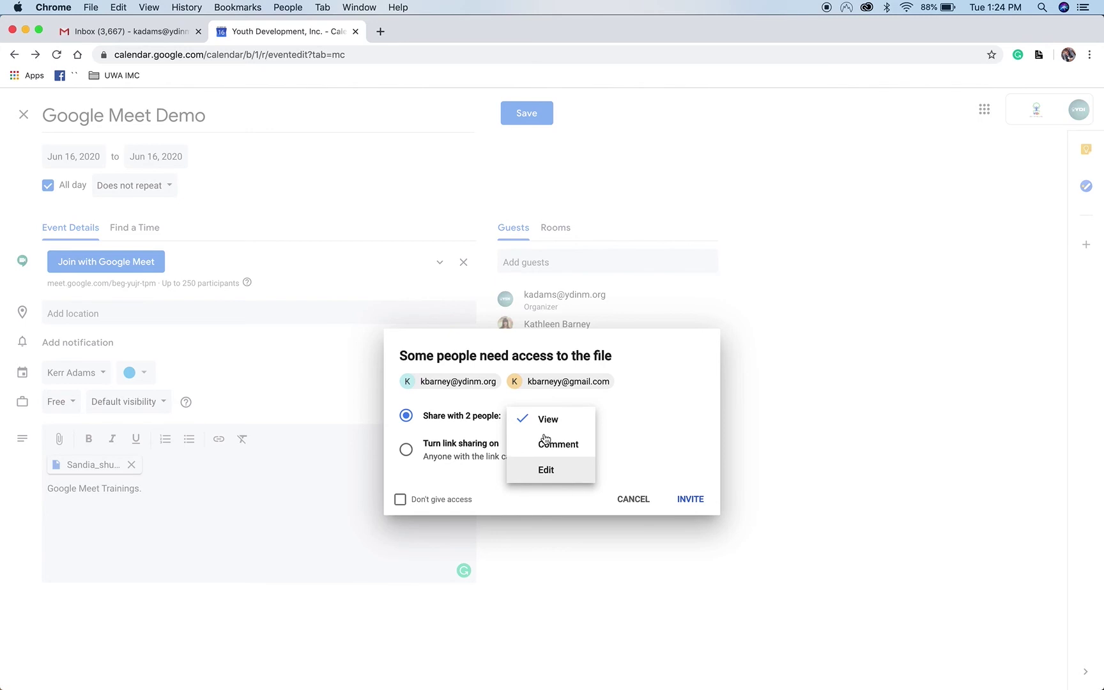
click(549, 471)
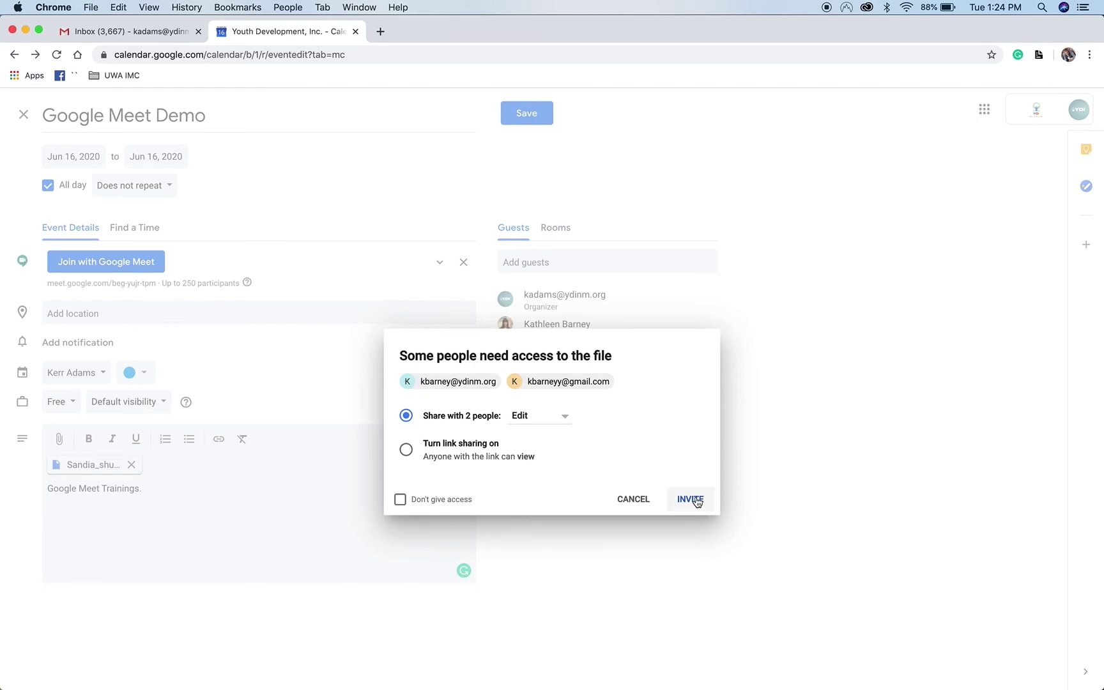
click(551, 421)
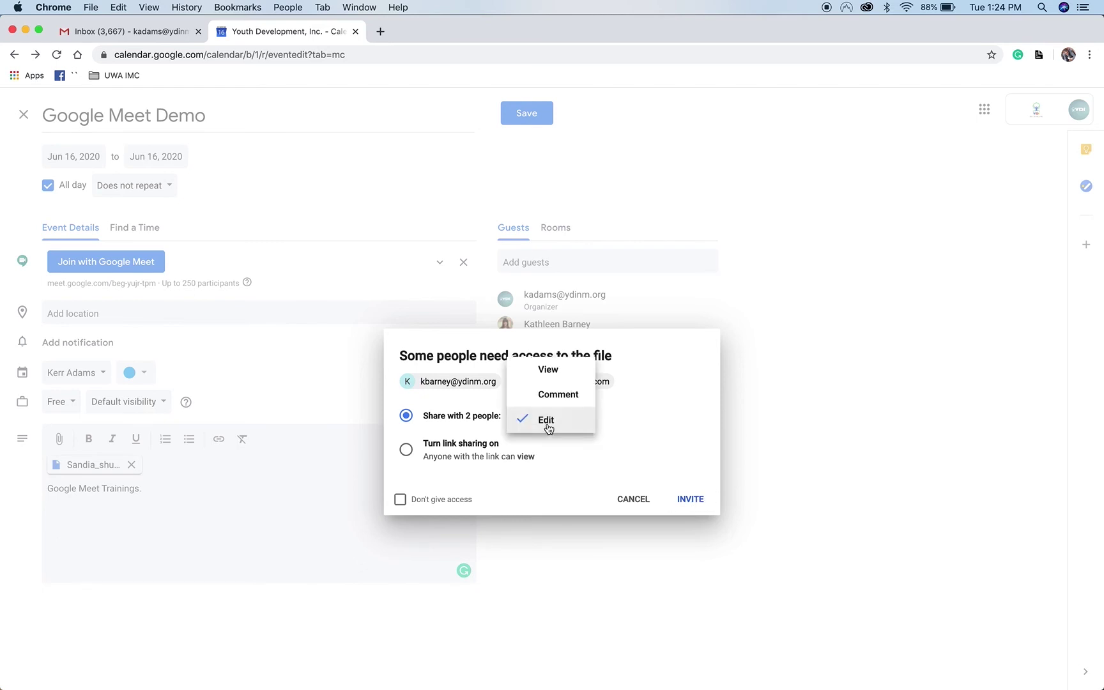
click(684, 474)
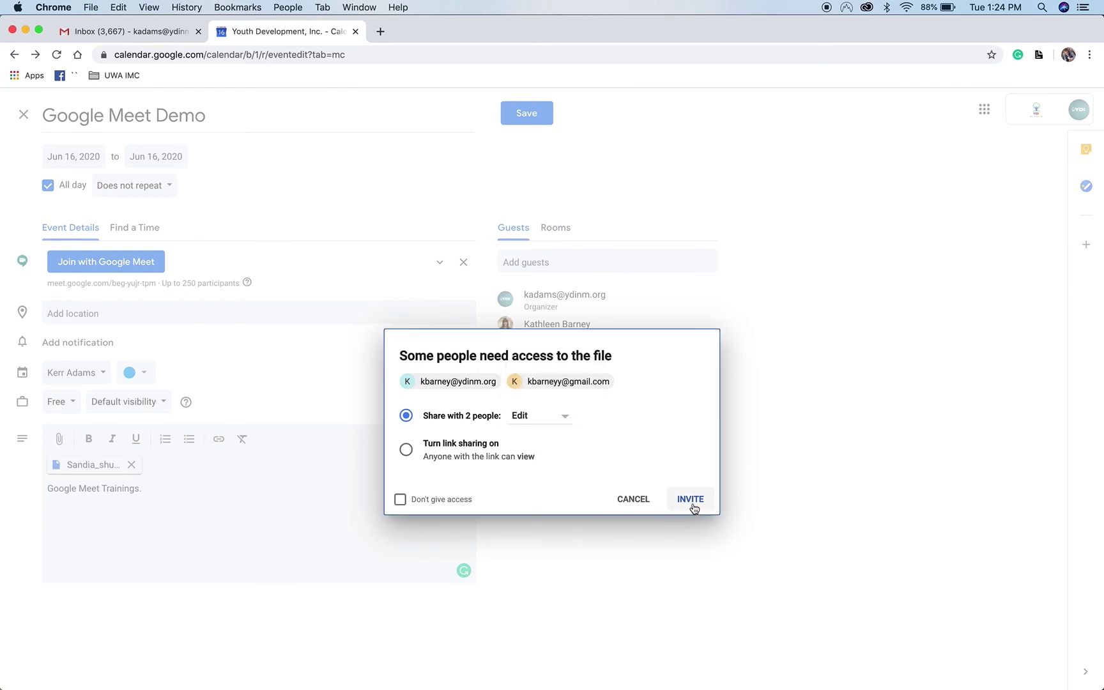
Send the event invitations with file access for both guests, accepting sharing outside the file's organization and inviting the external guest.
click(693, 506)
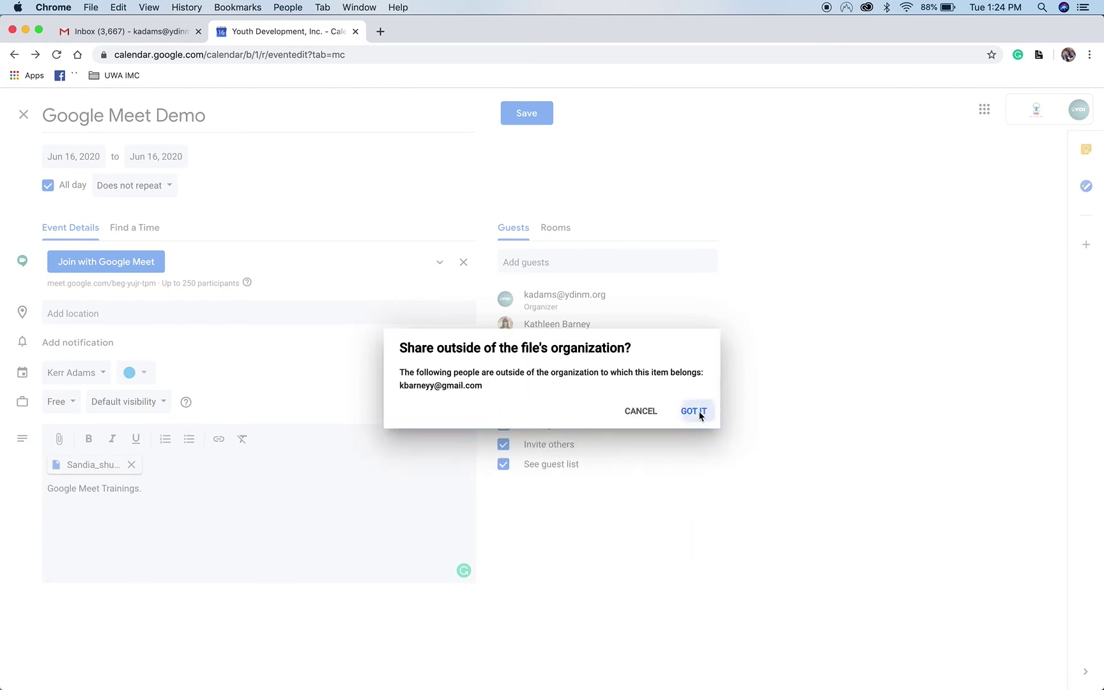
click(700, 416)
click(689, 500)
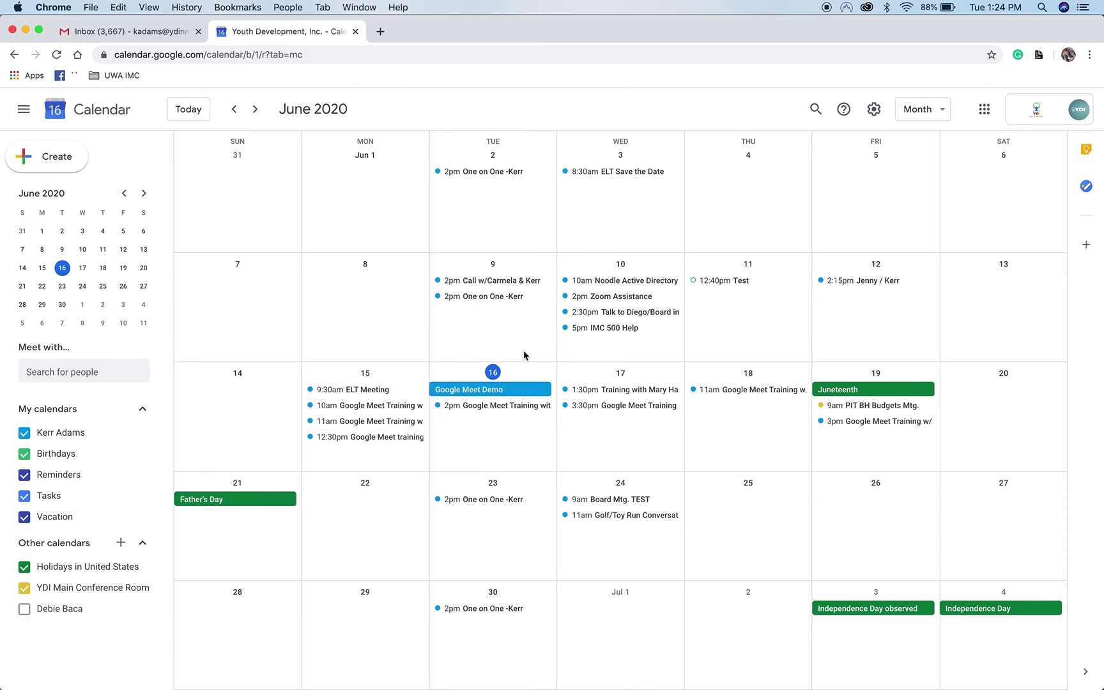
Join the Meet call from the June 16 Google Meet Demo event after switching the microphone off and back on.
click(510, 394)
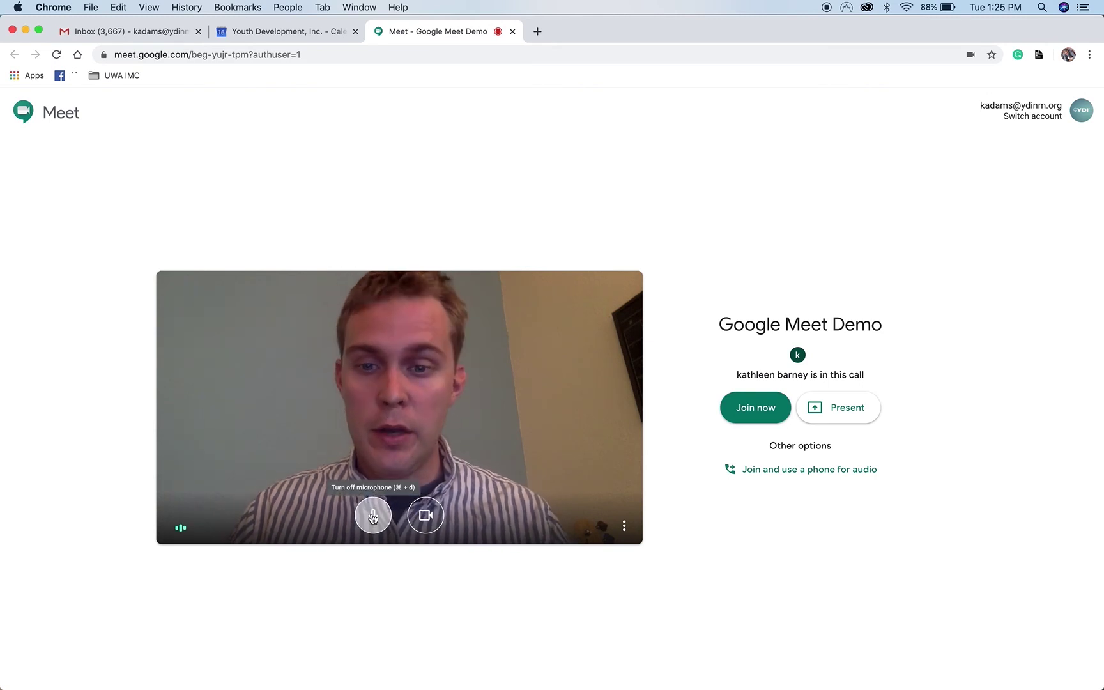
click(373, 516)
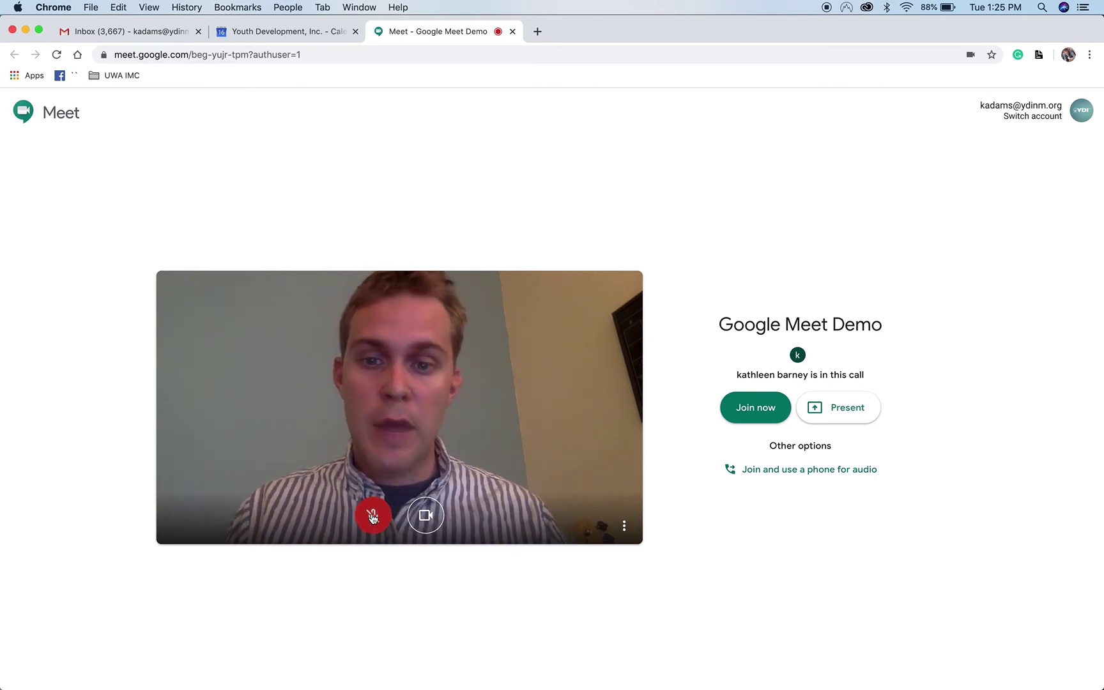
click(373, 517)
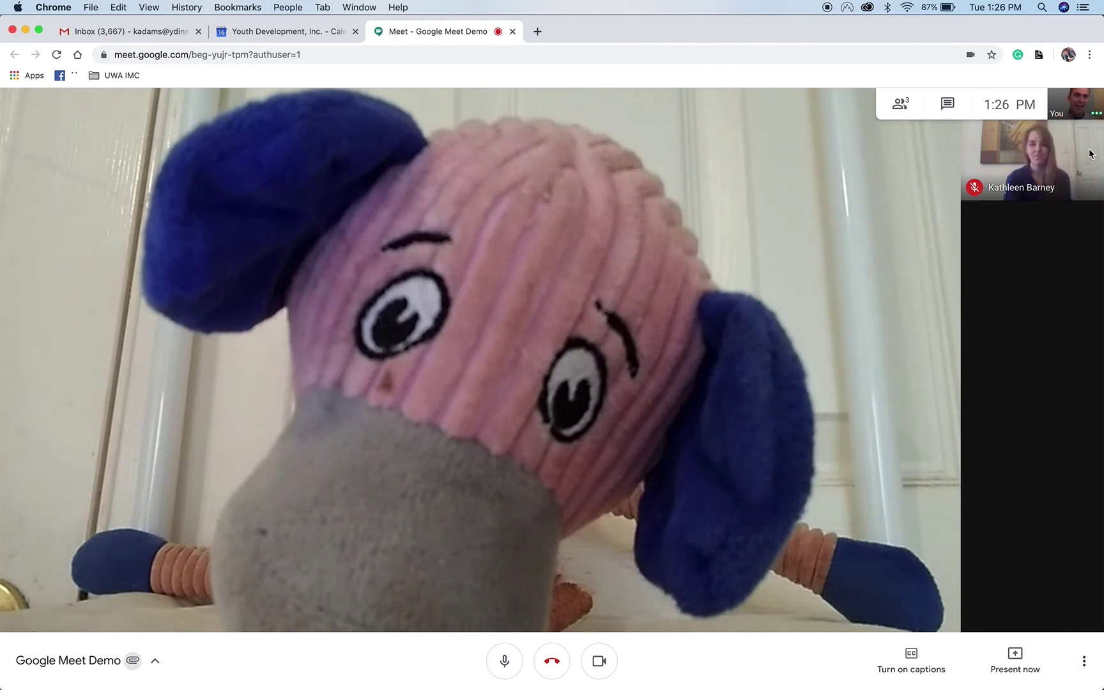
Switch the meeting layout to Spotlight and close the layout dialog.
mouse_move(1054, 143)
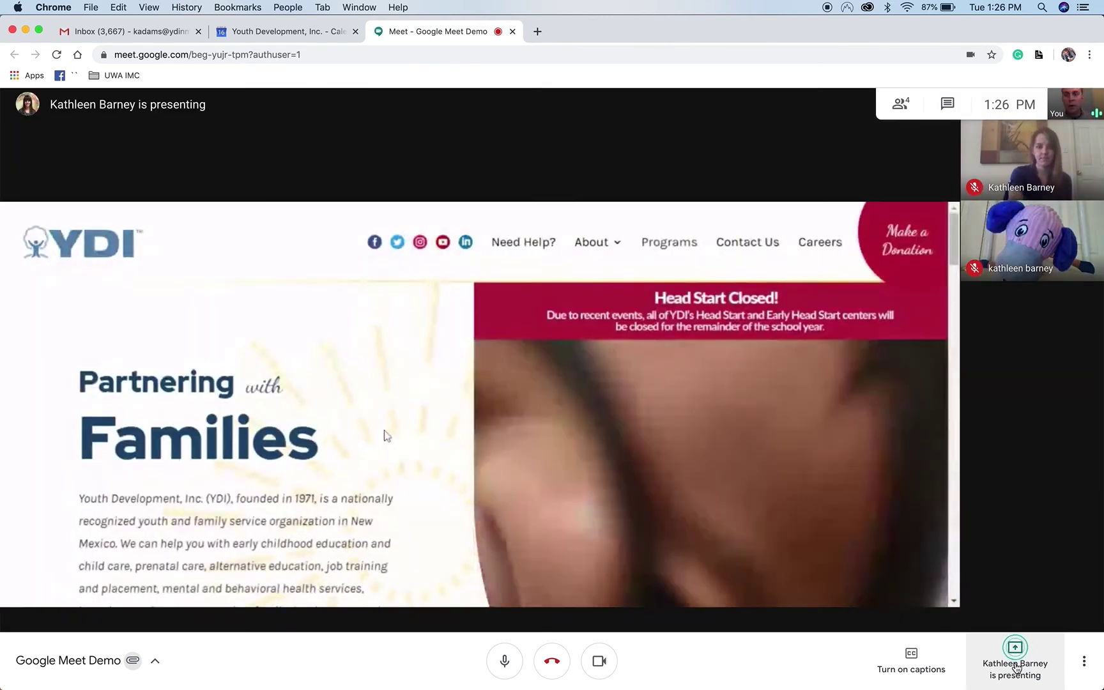
mouse_move(895, 468)
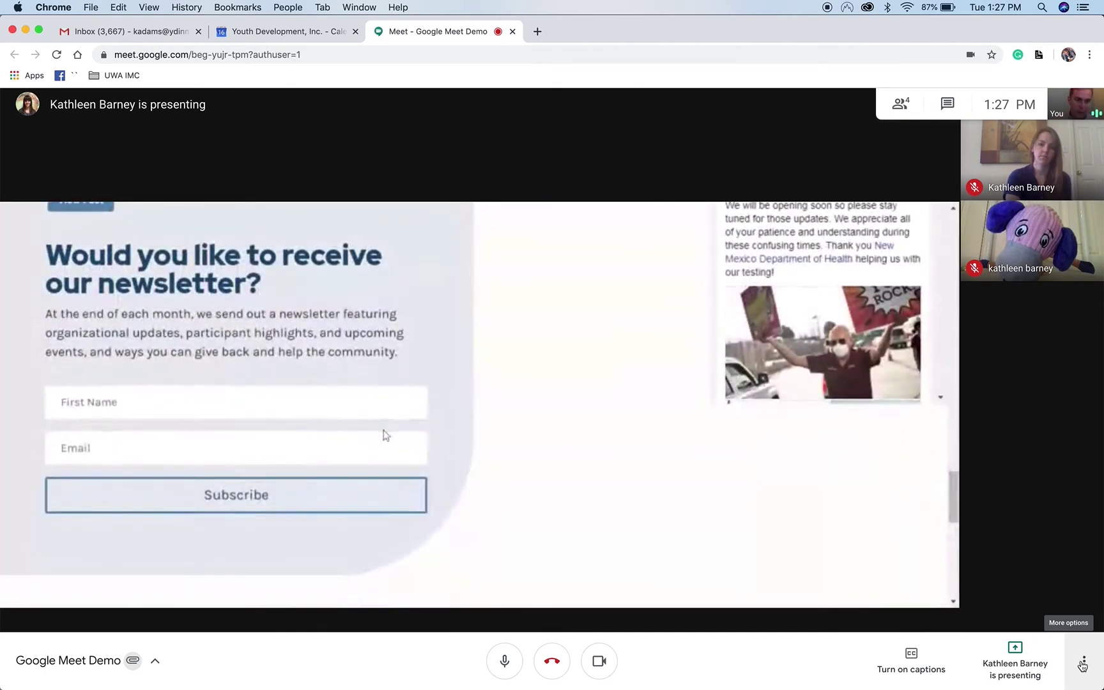
click(1082, 665)
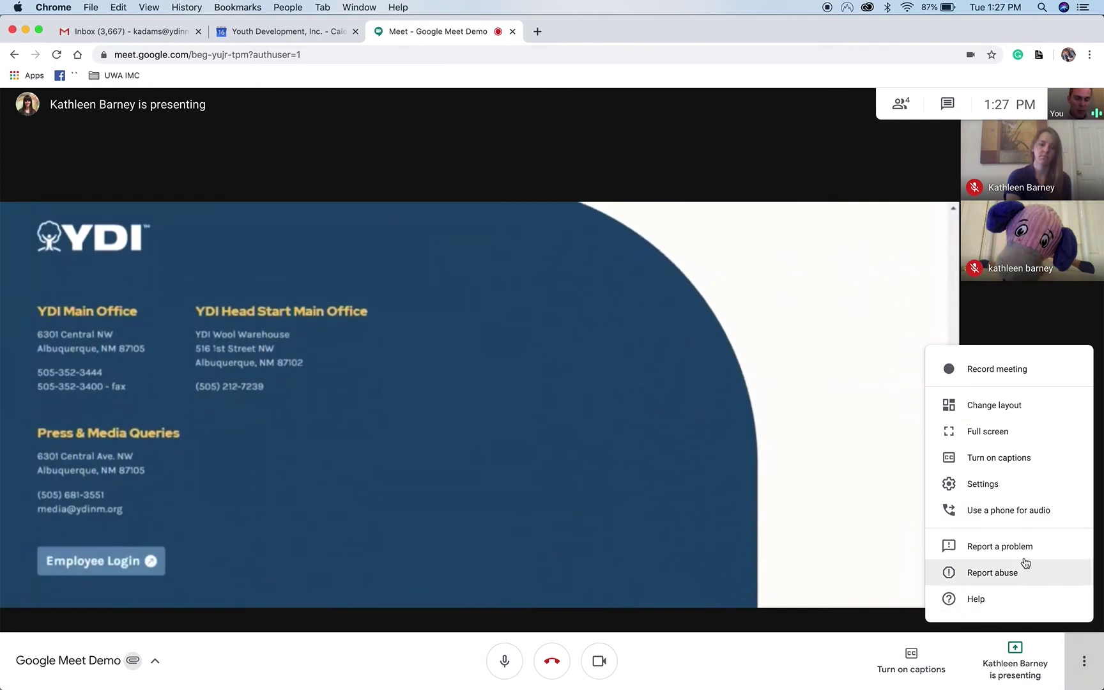
click(993, 407)
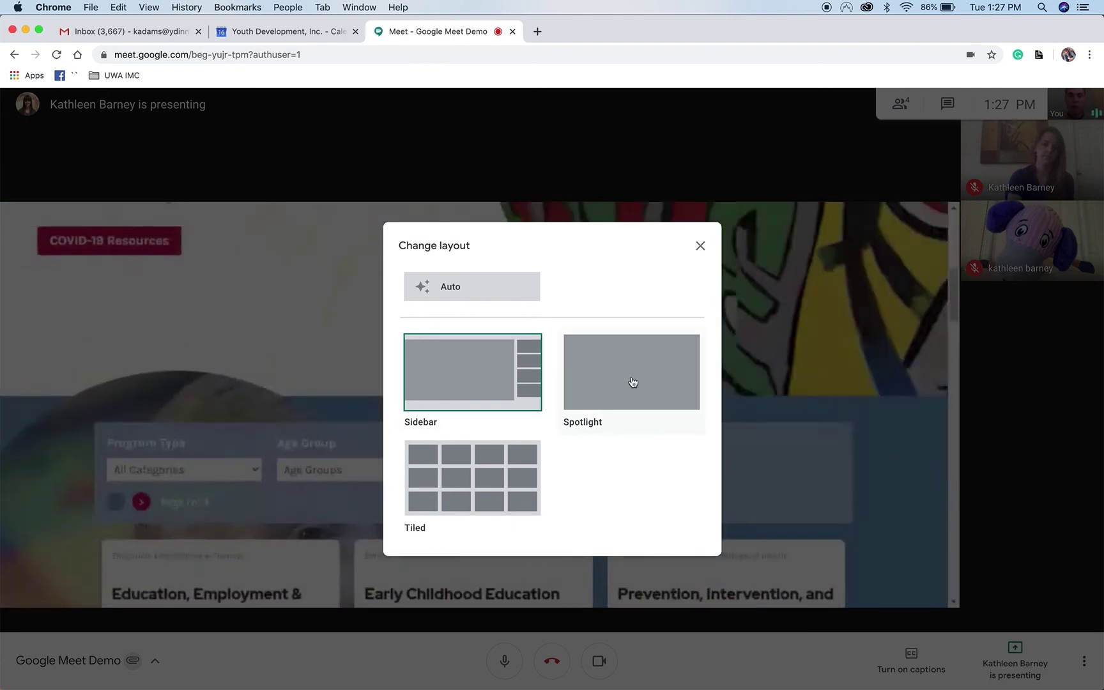
click(632, 382)
key(Escape)
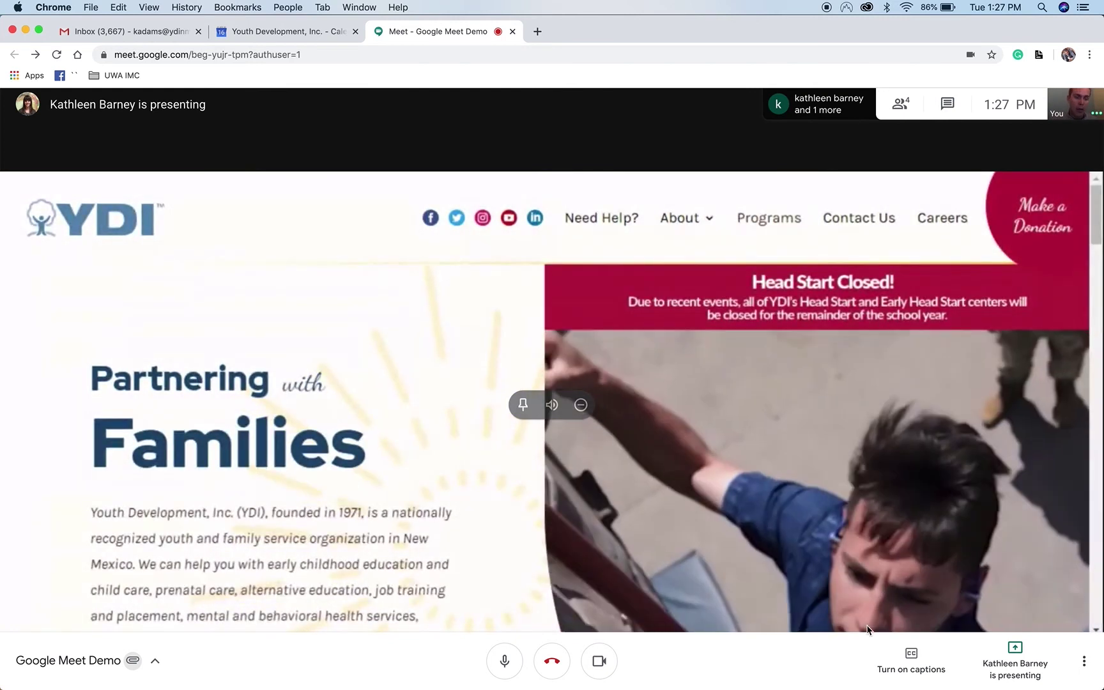
Set the meeting layout to Sidebar.
click(1084, 661)
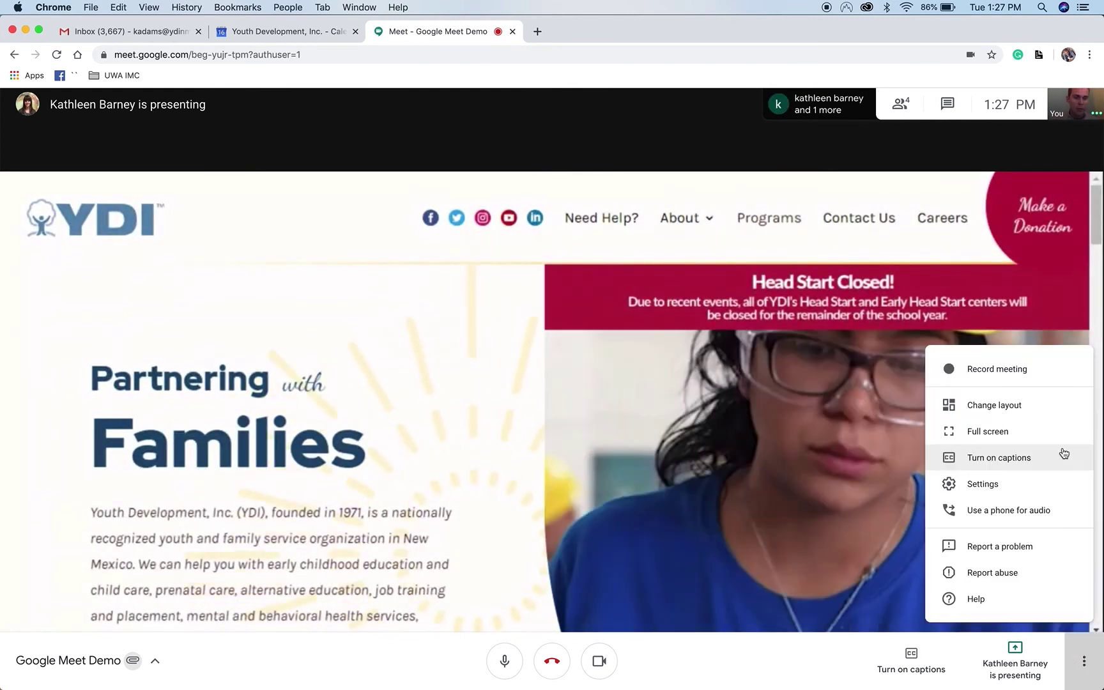
click(1020, 405)
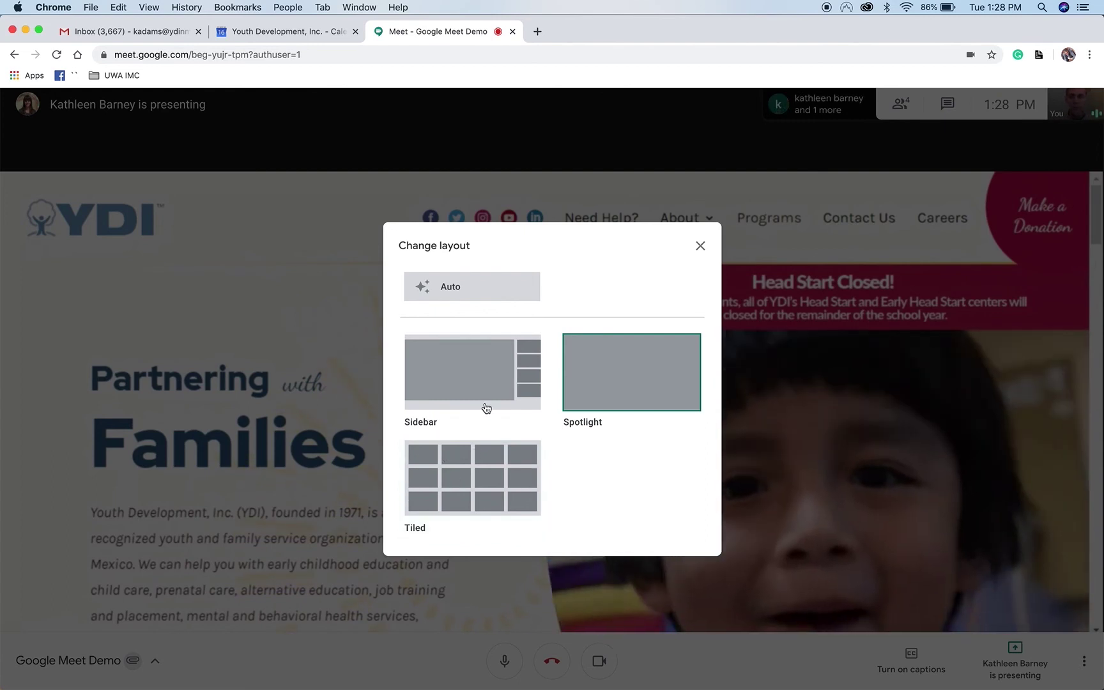
click(476, 388)
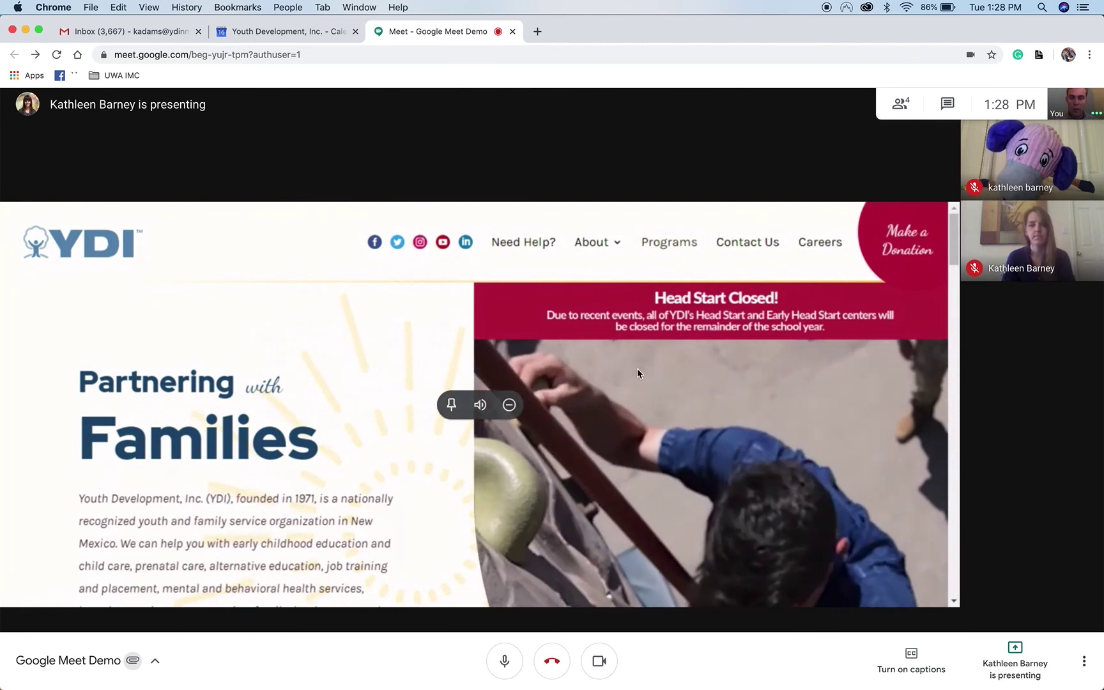
Pin the other participant's video from the meeting's people list and close the list.
mouse_move(1012, 253)
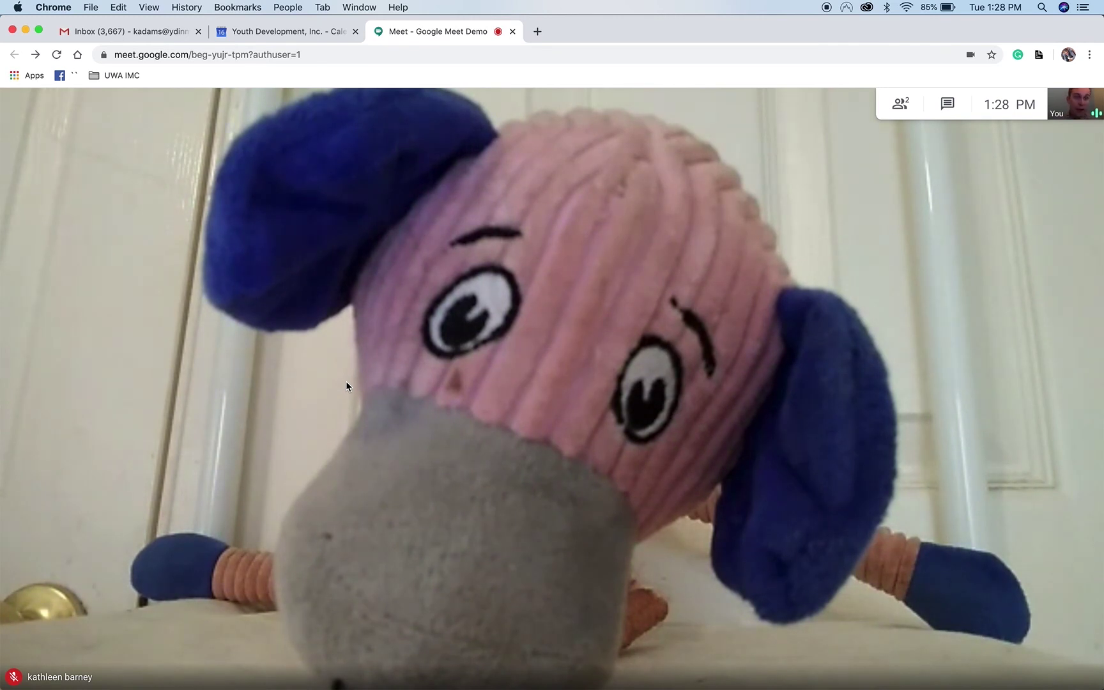
click(900, 104)
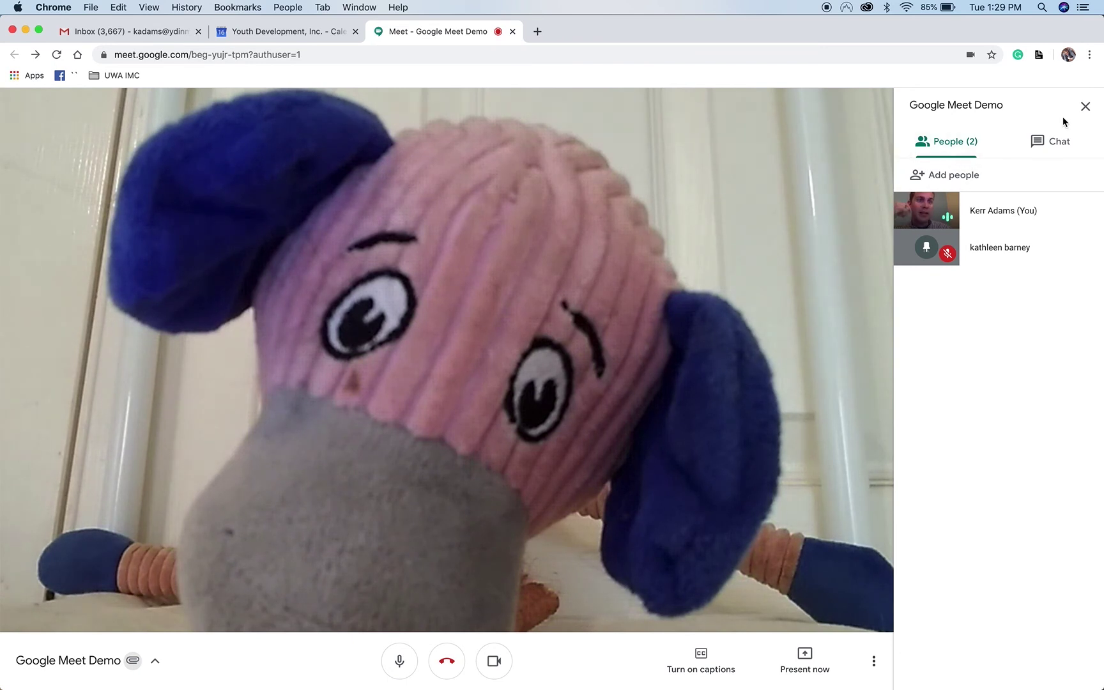
click(1085, 107)
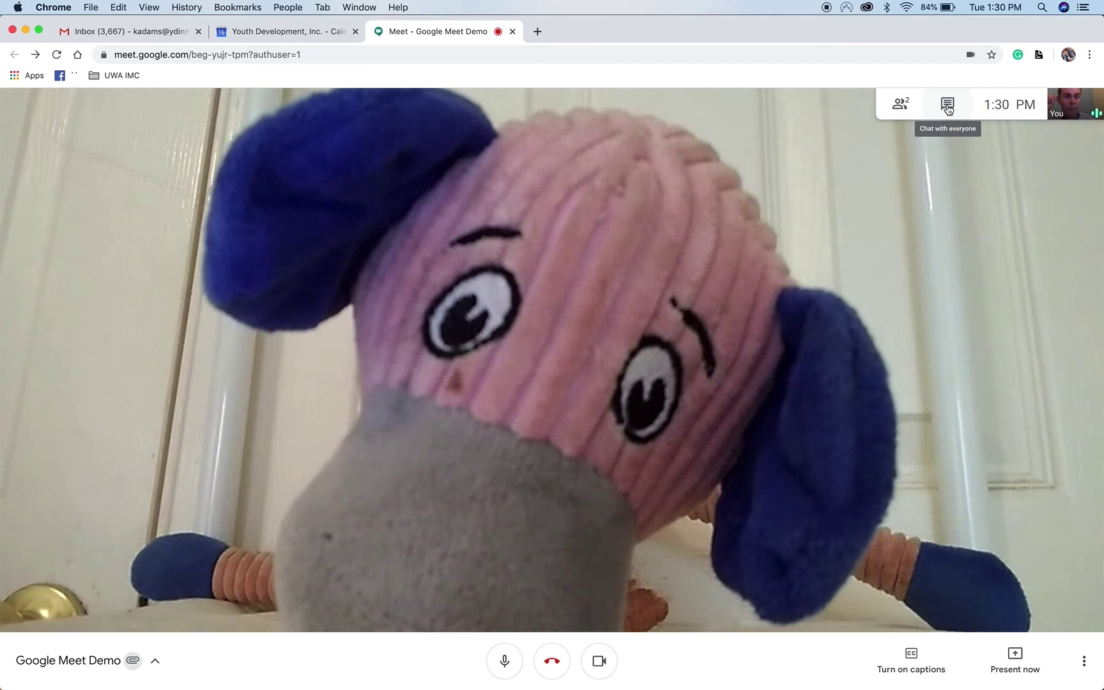
Send the chat message "How are you doing?" to everyone in the meeting and close the chat.
click(949, 110)
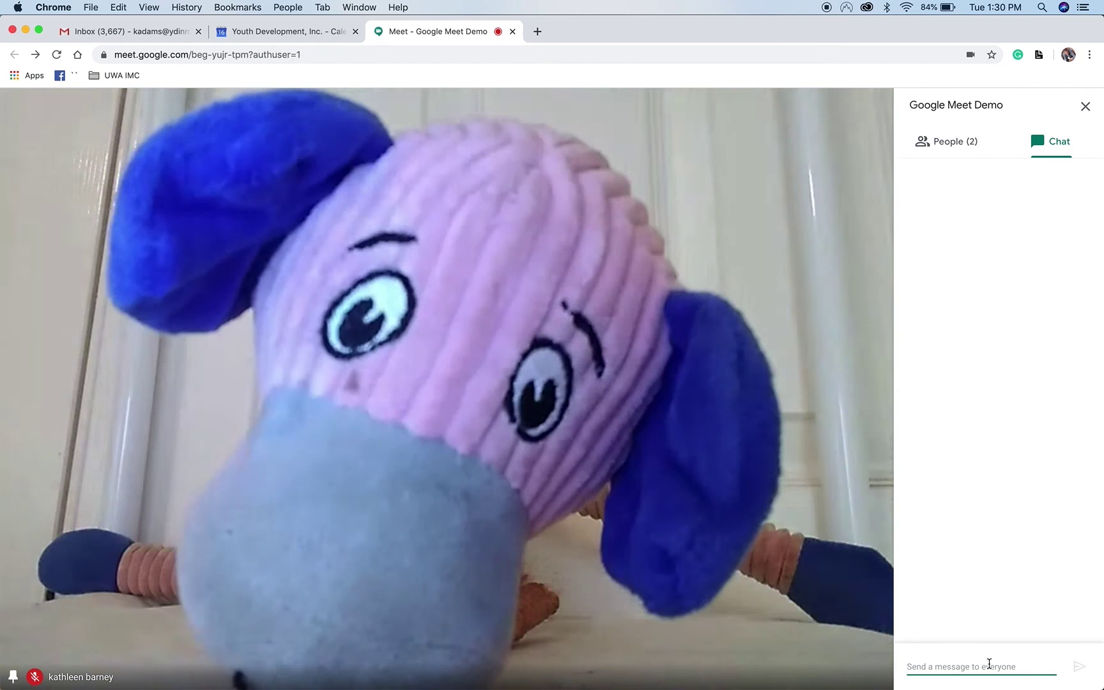
click(989, 663)
text(How are you doing)
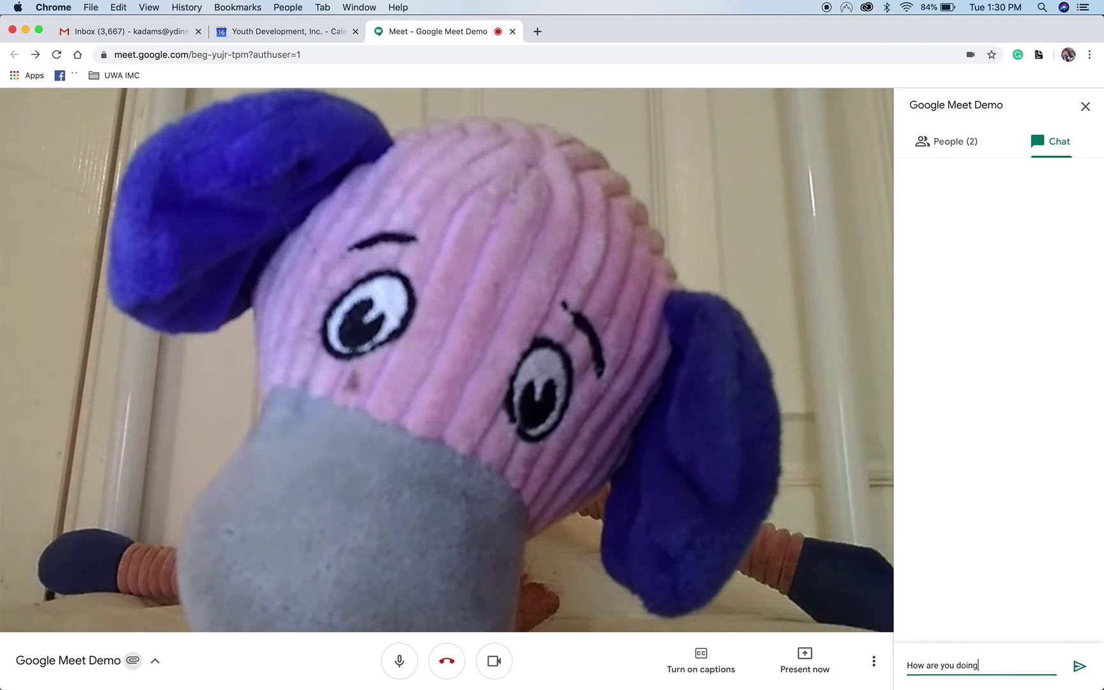
key(Return)
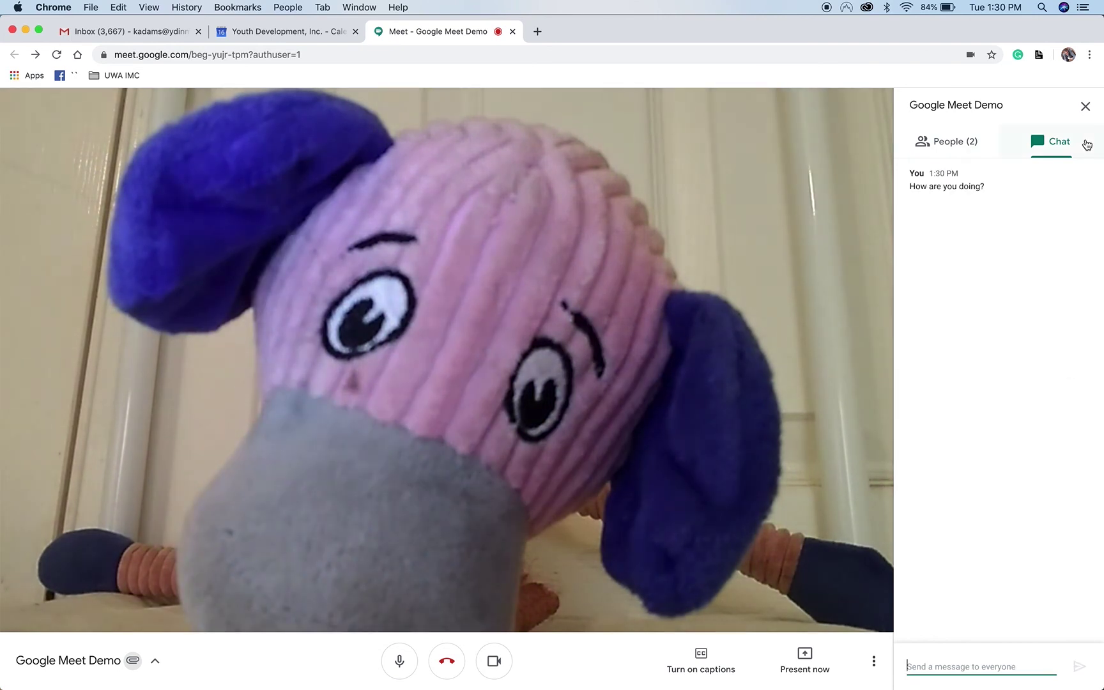
click(1085, 106)
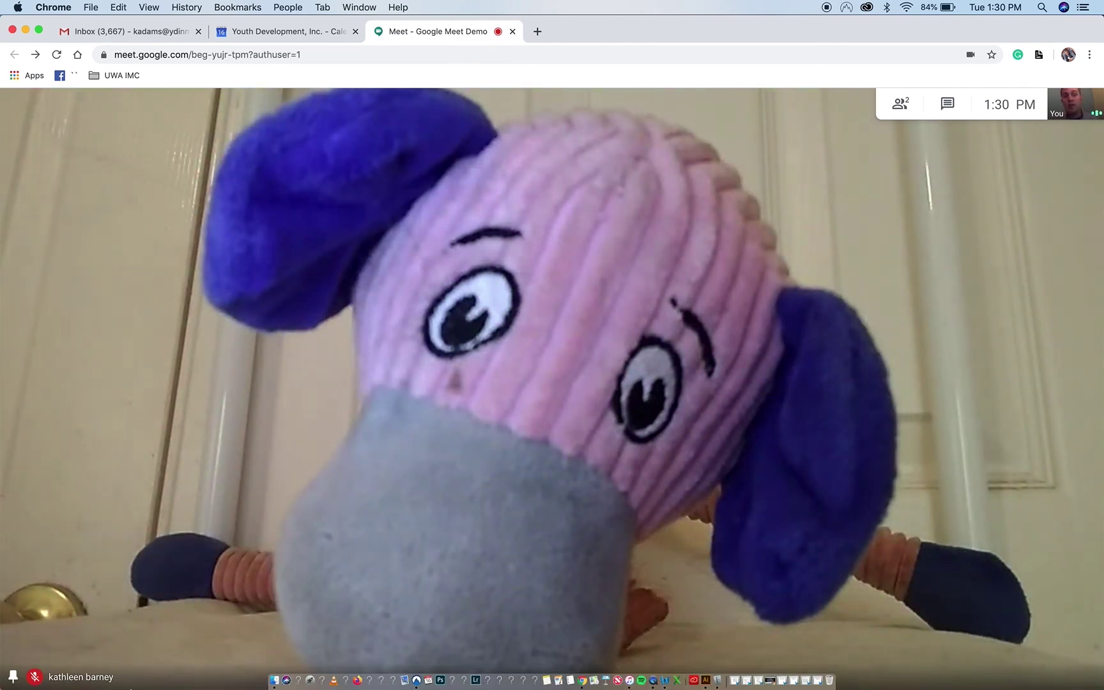
Examine the meeting's joining details and its attachment list, and close them.
mouse_move(124, 630)
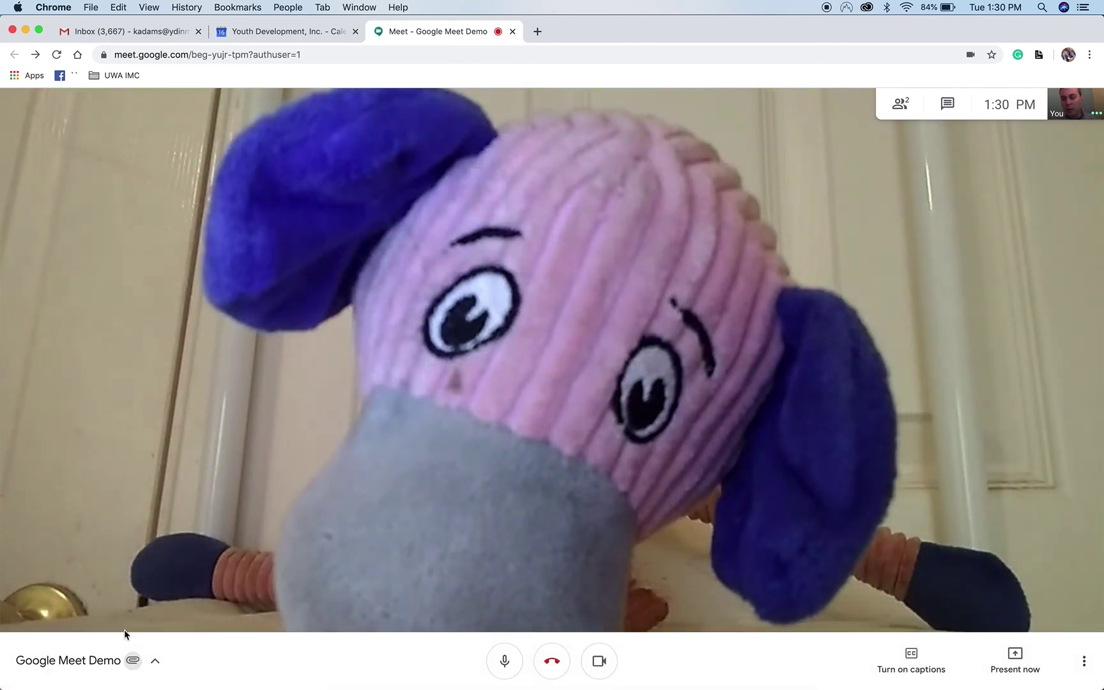
click(154, 664)
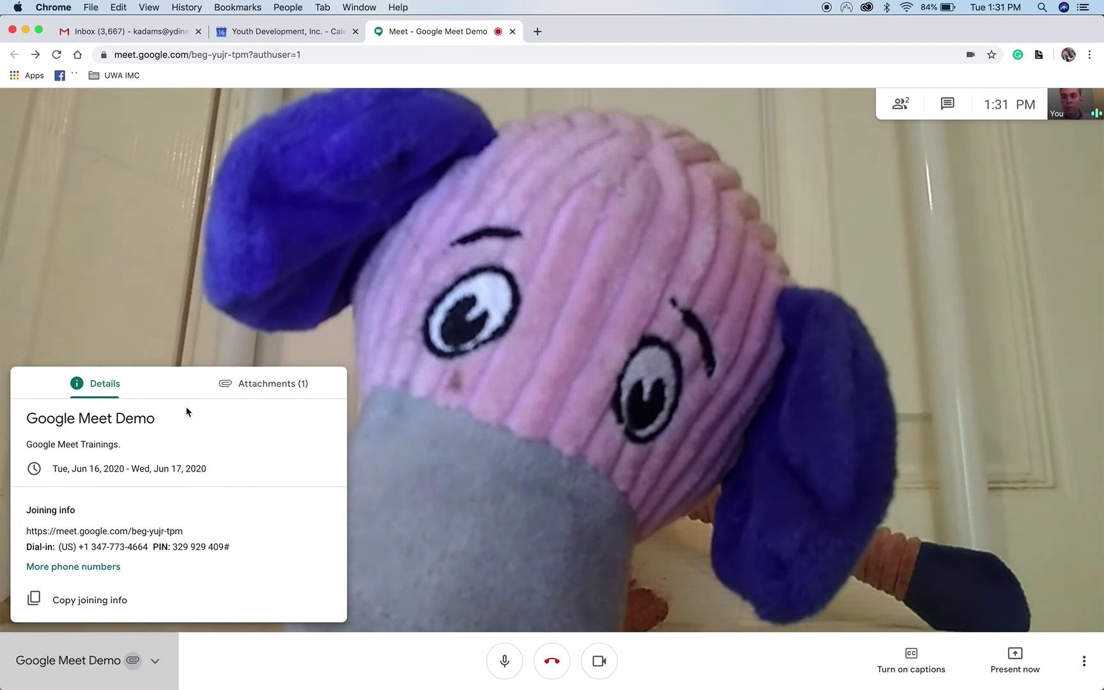
click(266, 382)
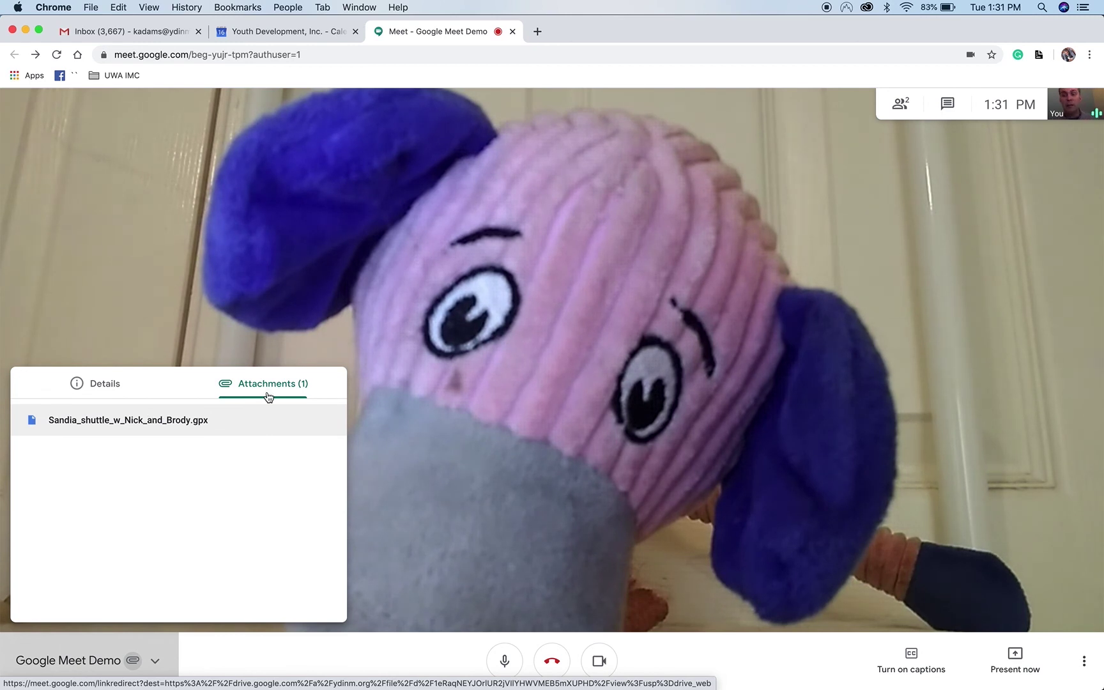
click(830, 542)
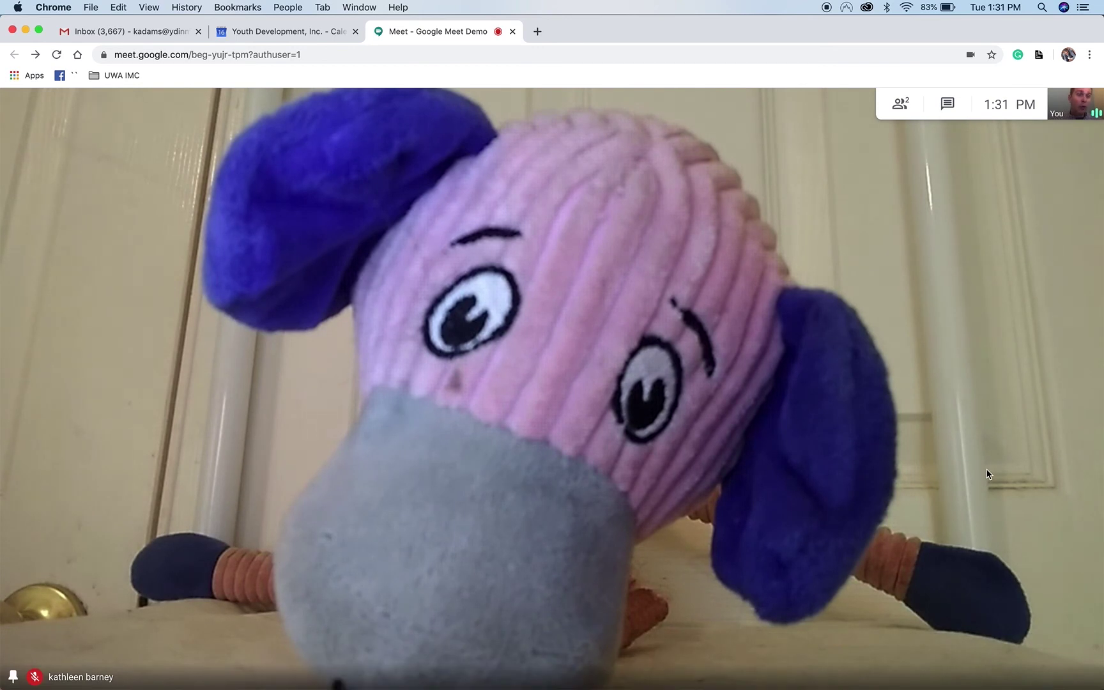
Start recording the meeting and accept the participant consent notice.
mouse_move(1047, 670)
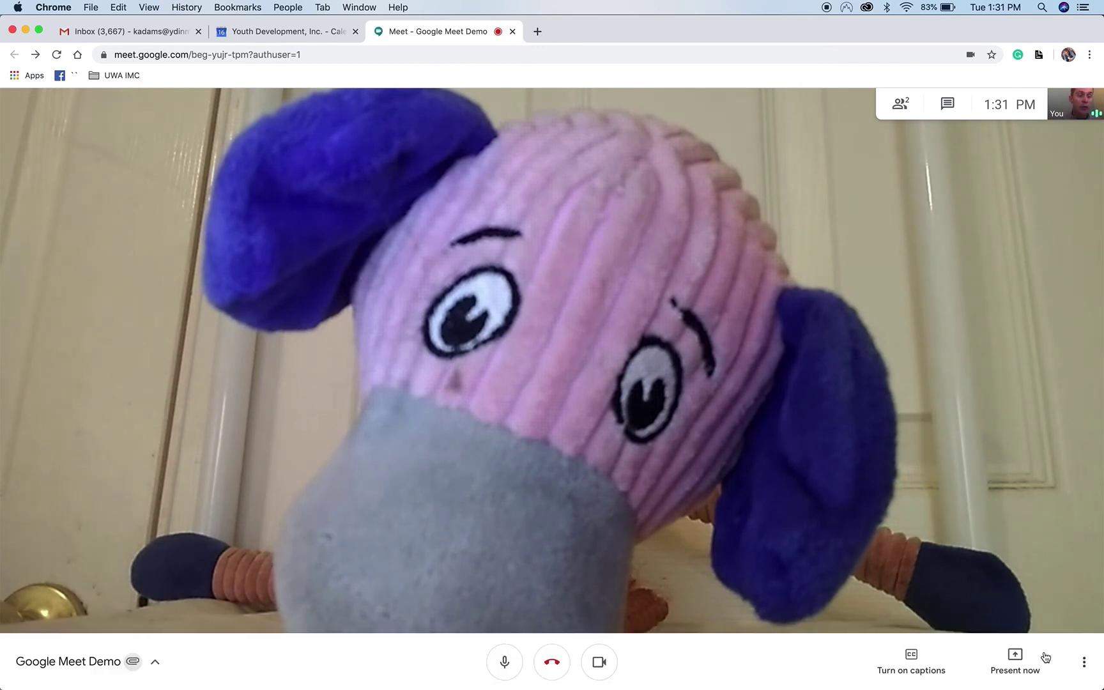
click(1084, 664)
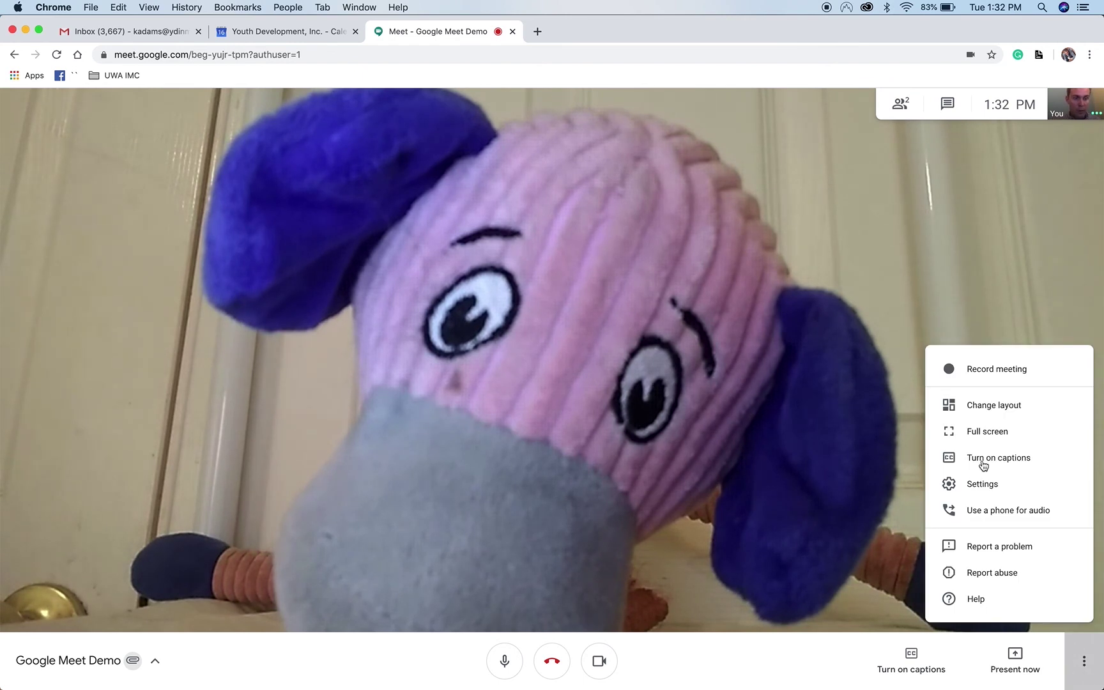
click(984, 375)
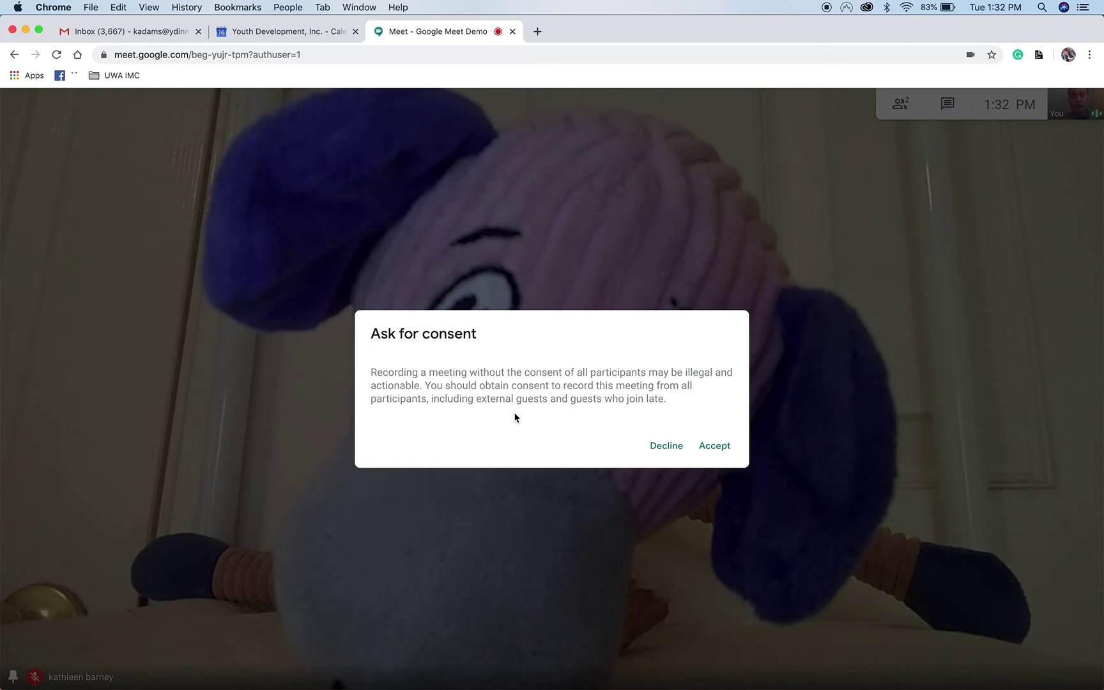
click(713, 447)
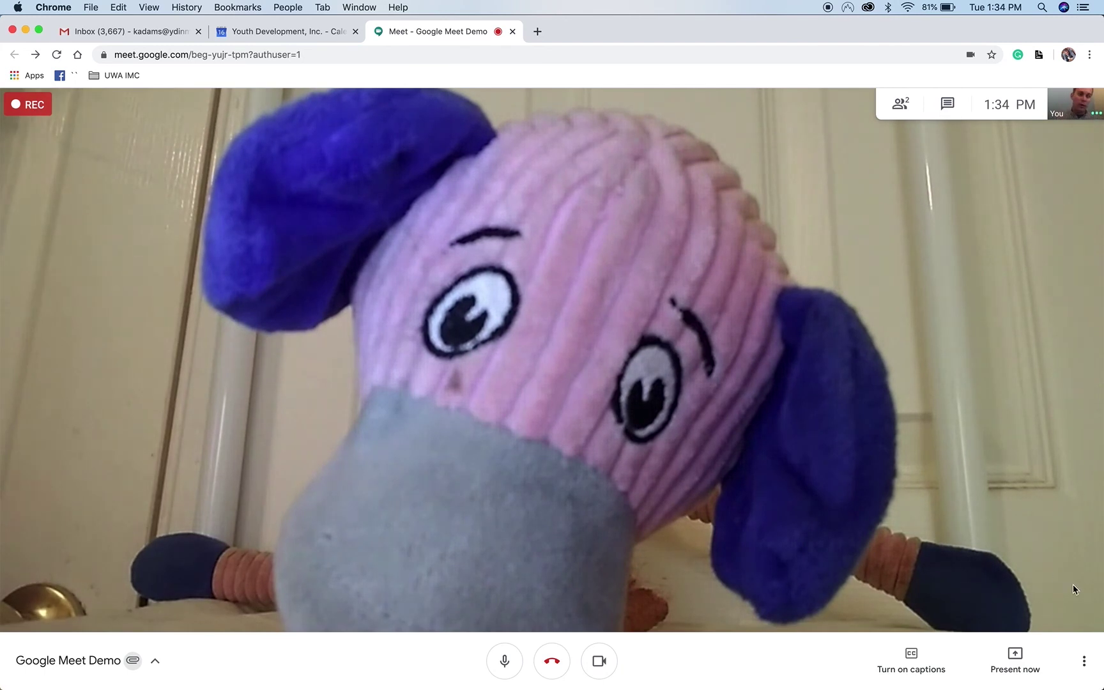
Stop recording the meeting and confirm ending the recording.
click(1085, 669)
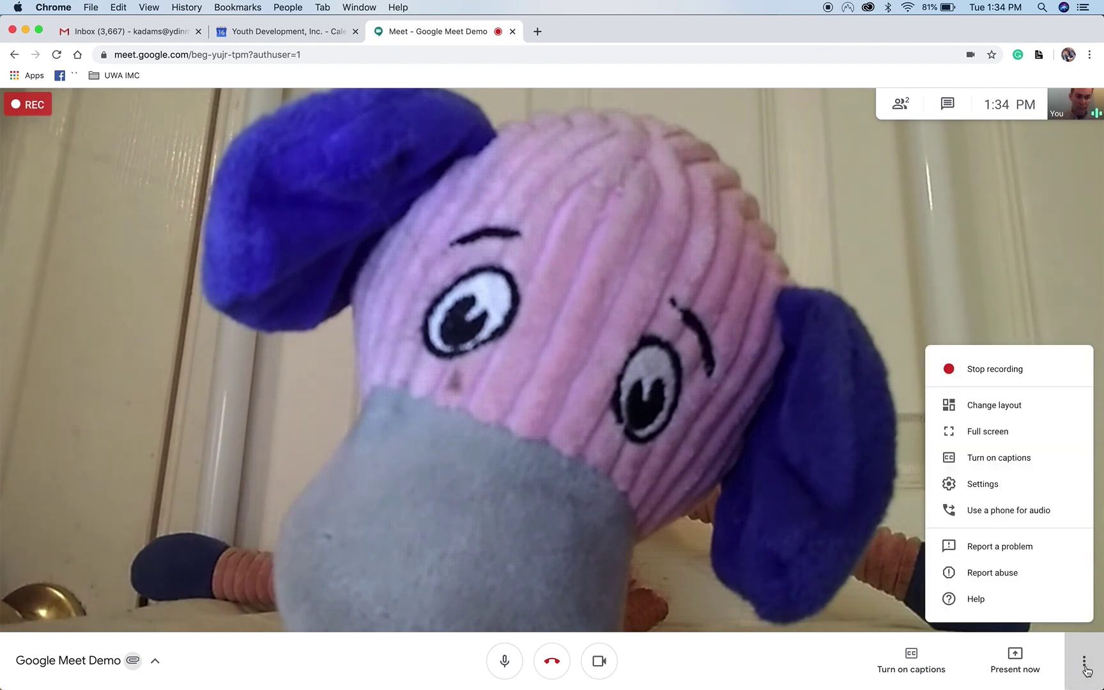
click(996, 380)
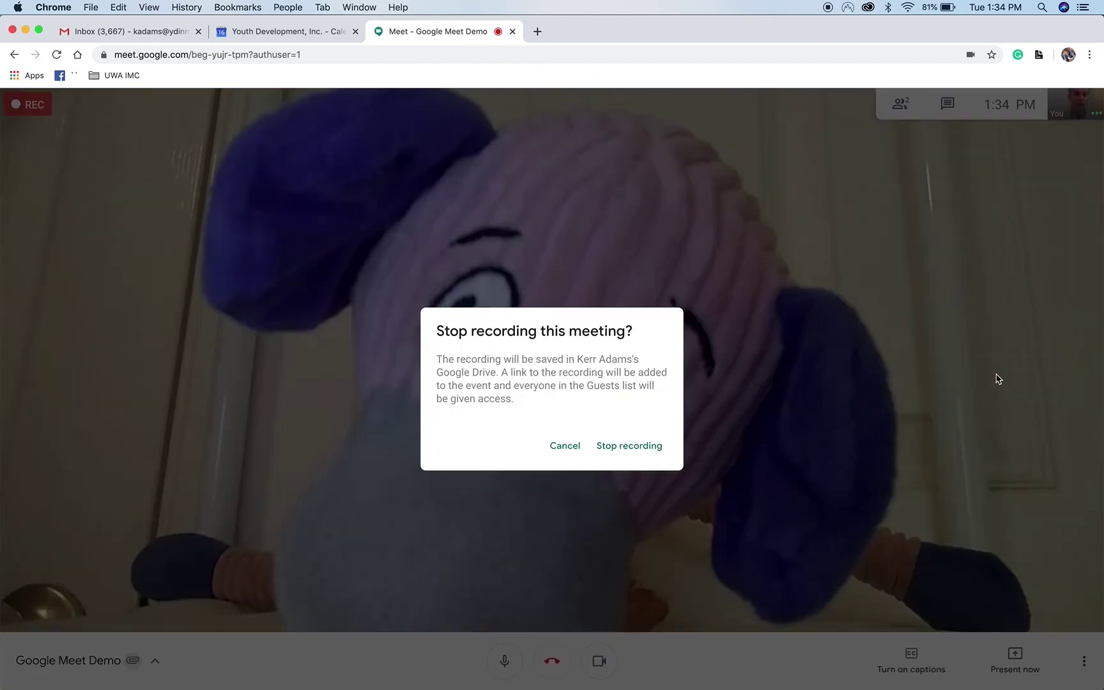
click(652, 450)
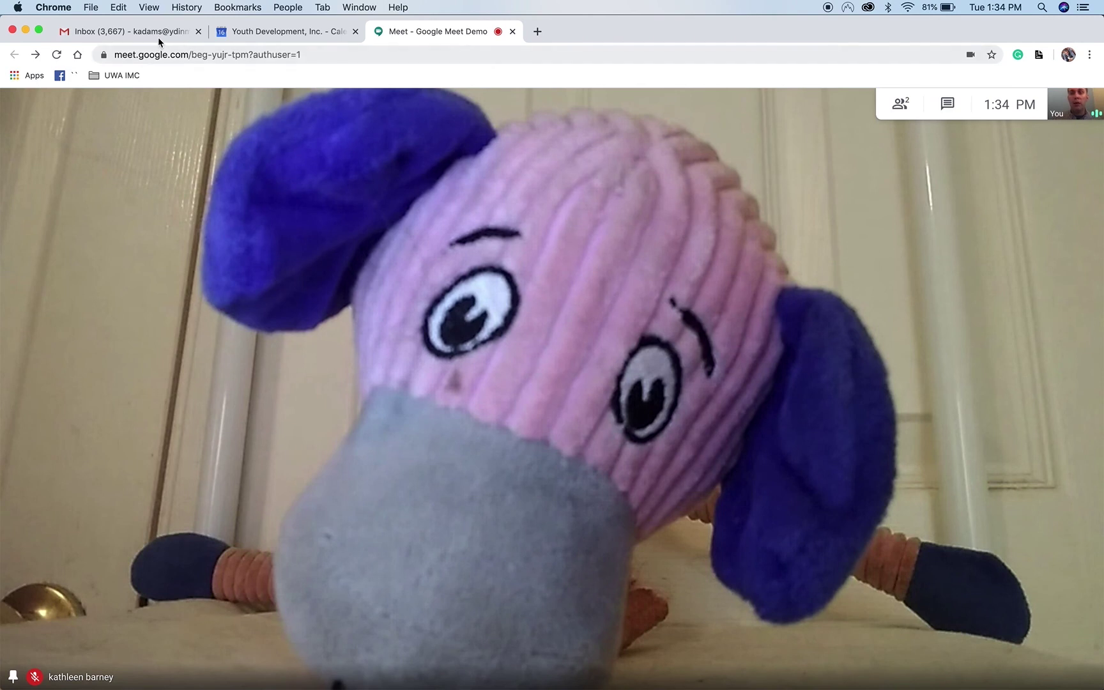
click(252, 40)
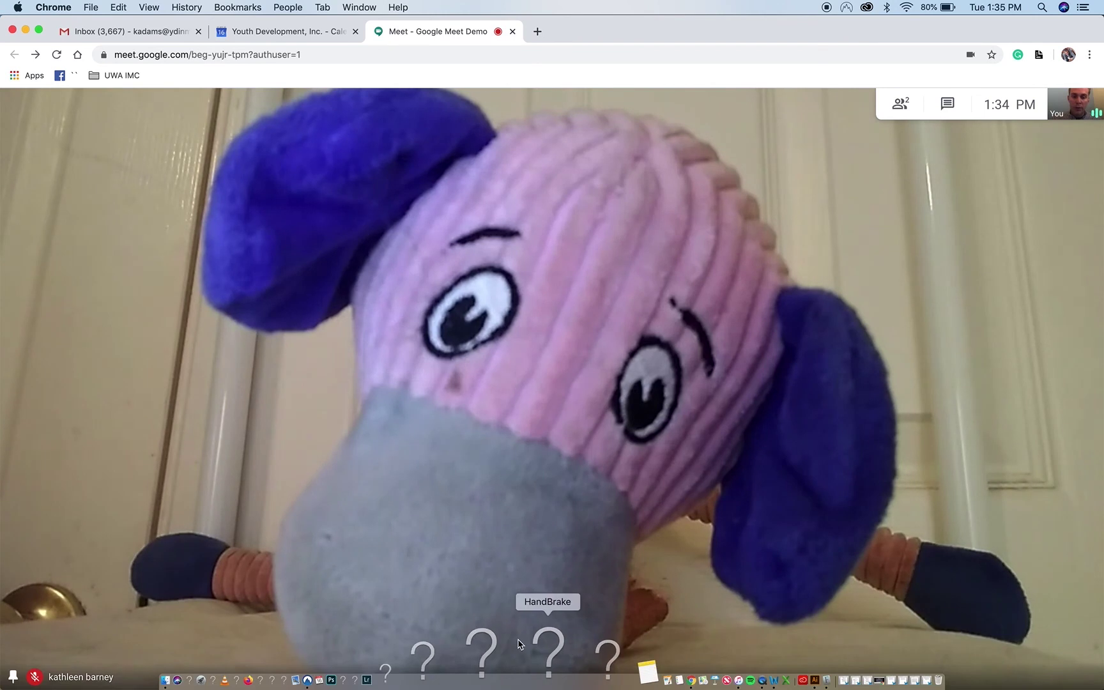
mouse_move(510, 675)
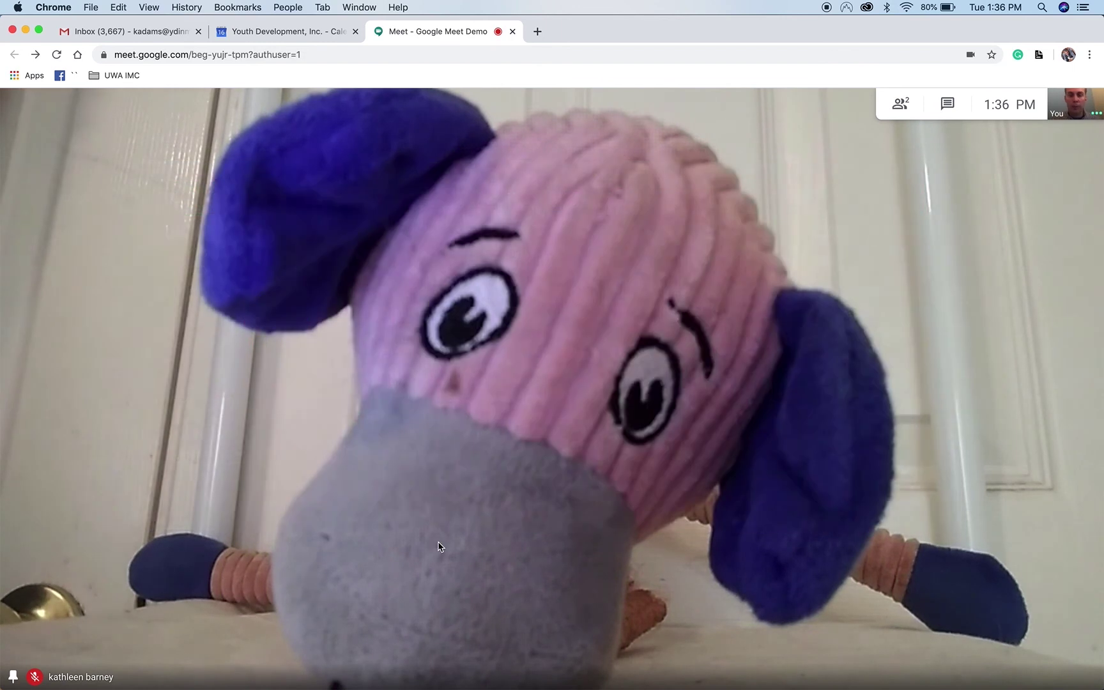
mouse_move(450, 406)
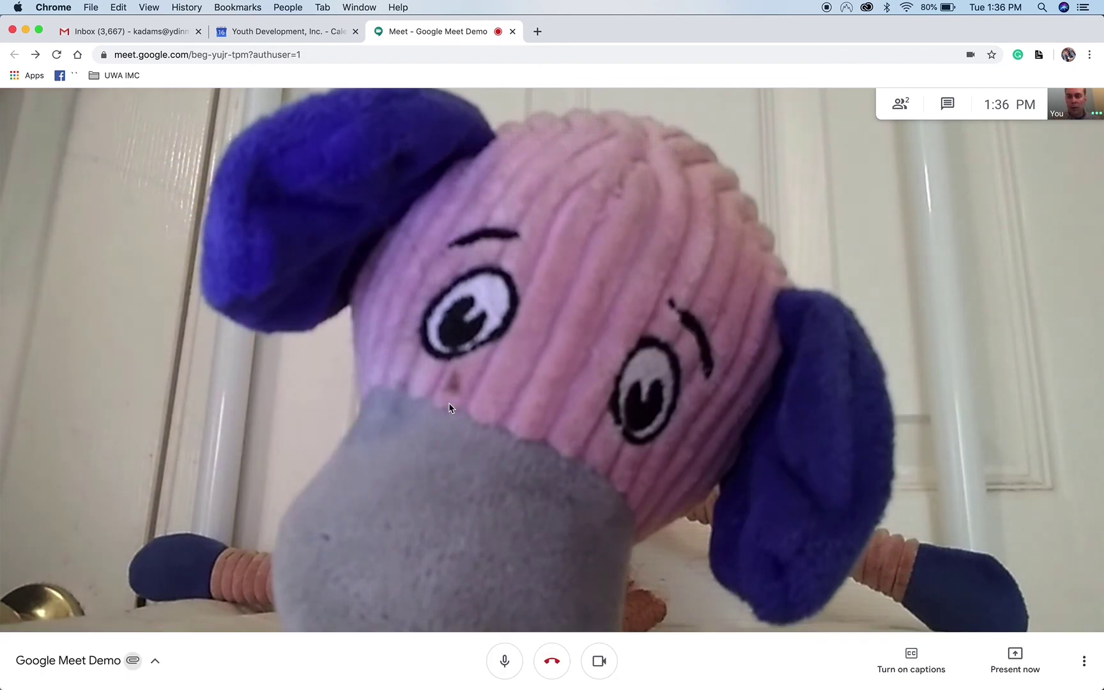